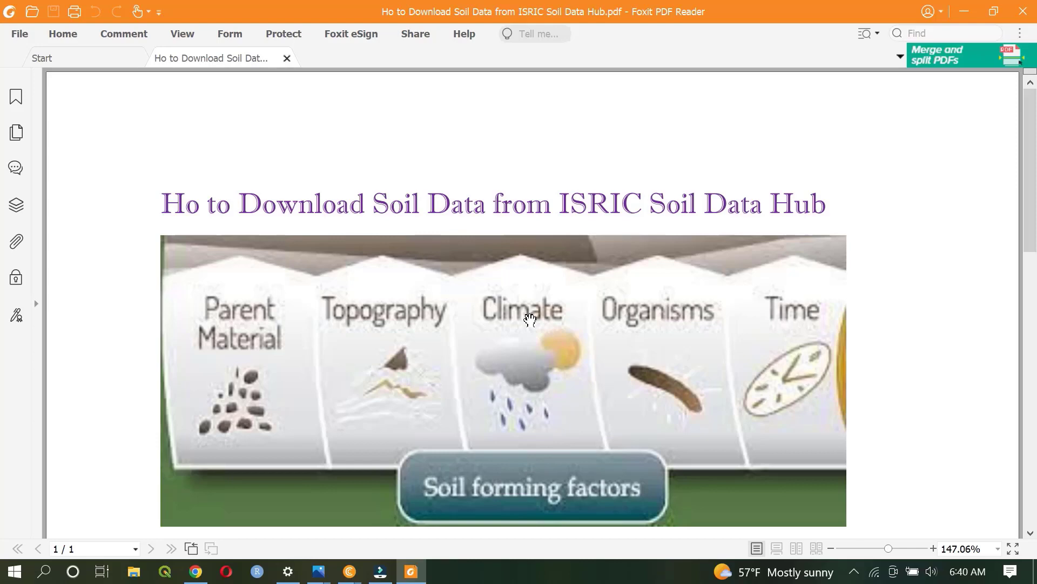
Step: Read through the PDF introduction to the ISRIC Soil Data Hub, including its soil parameters, data formats and spatial resolutions
{"action": "scroll", "coordinate": [445, 289], "scroll_direction": "down", "scroll_amount": 2}
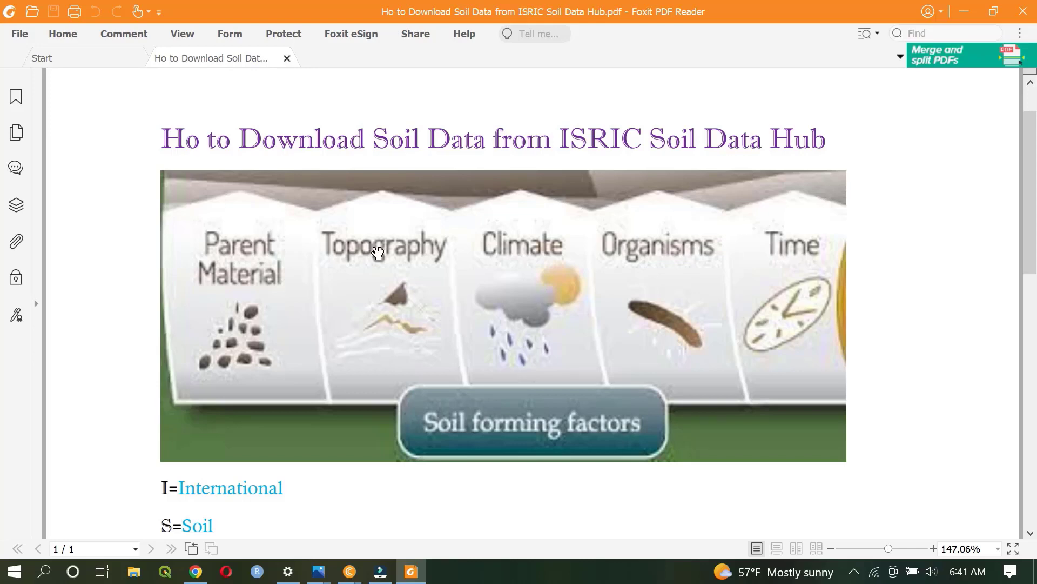
{"action": "scroll", "coordinate": [378, 253], "scroll_direction": "down", "scroll_amount": 3}
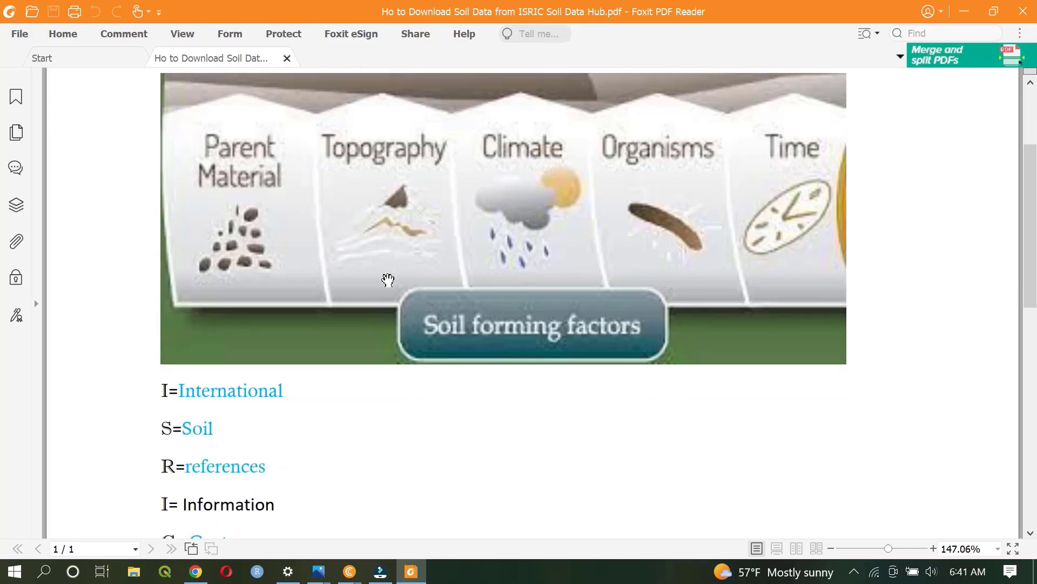
{"action": "scroll", "coordinate": [388, 279], "scroll_direction": "down", "scroll_amount": 2}
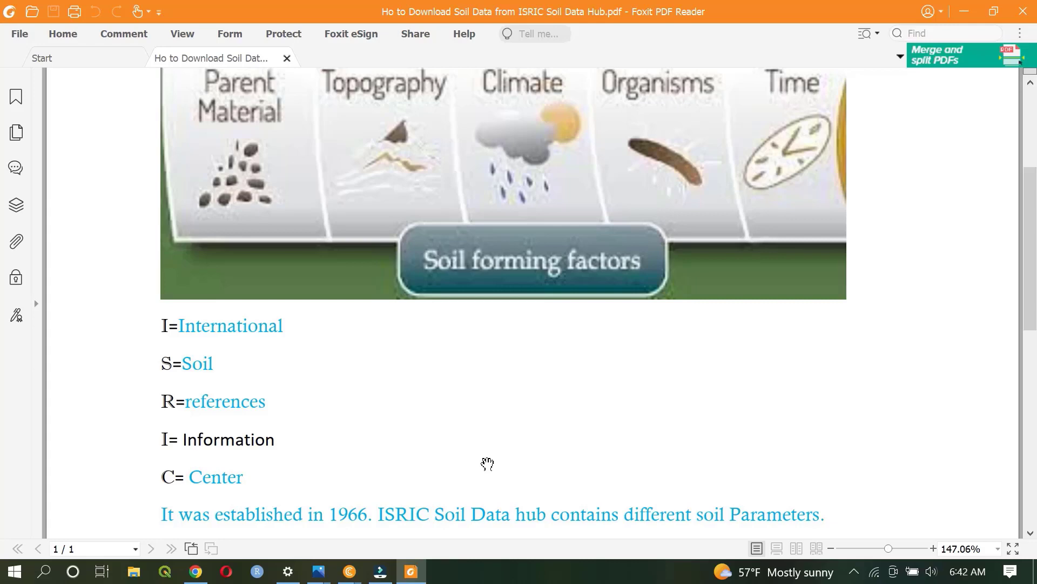
{"action": "scroll", "coordinate": [487, 463], "scroll_direction": "down", "scroll_amount": 5}
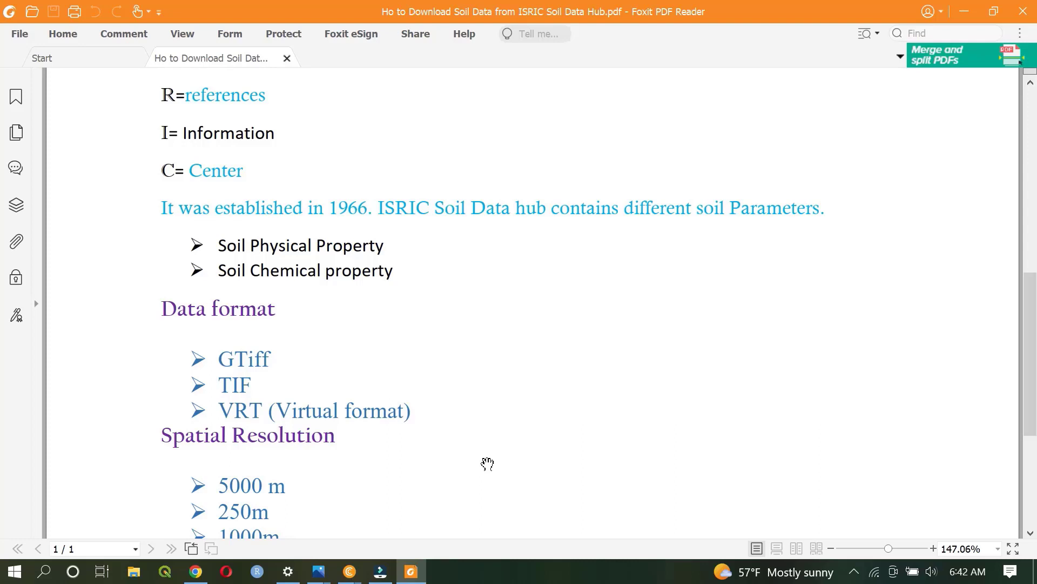
{"action": "scroll", "coordinate": [389, 456], "scroll_direction": "down", "scroll_amount": 1}
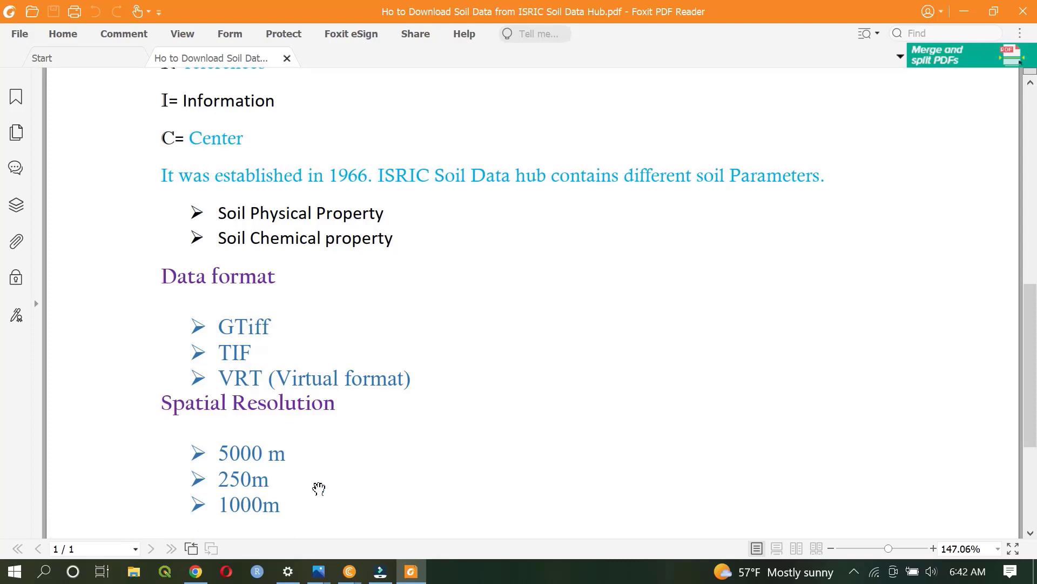
{"action": "scroll", "coordinate": [319, 485], "scroll_direction": "down", "scroll_amount": 1}
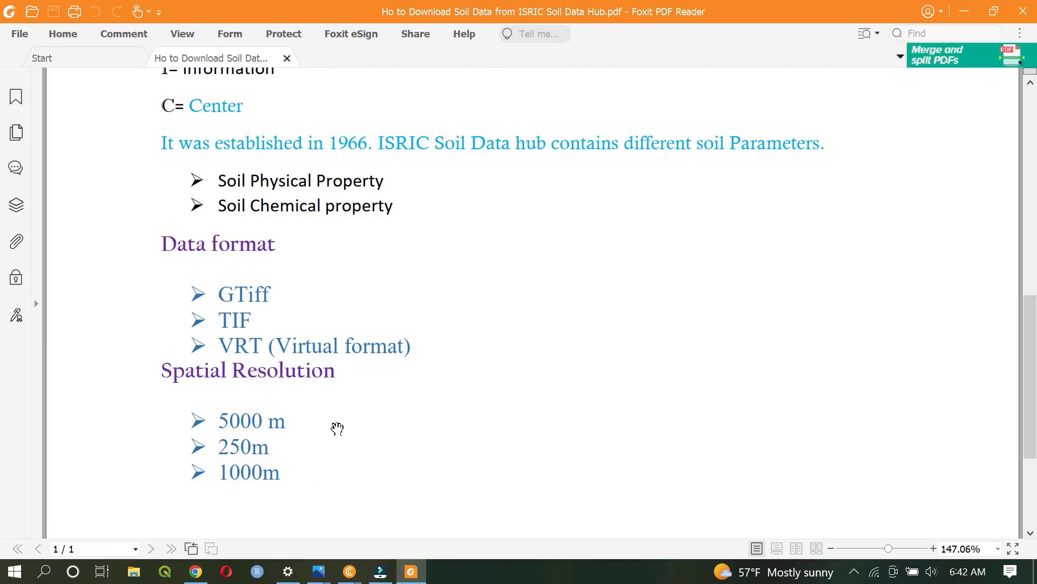
{"action": "scroll", "coordinate": [347, 426], "scroll_direction": "down", "scroll_amount": 3}
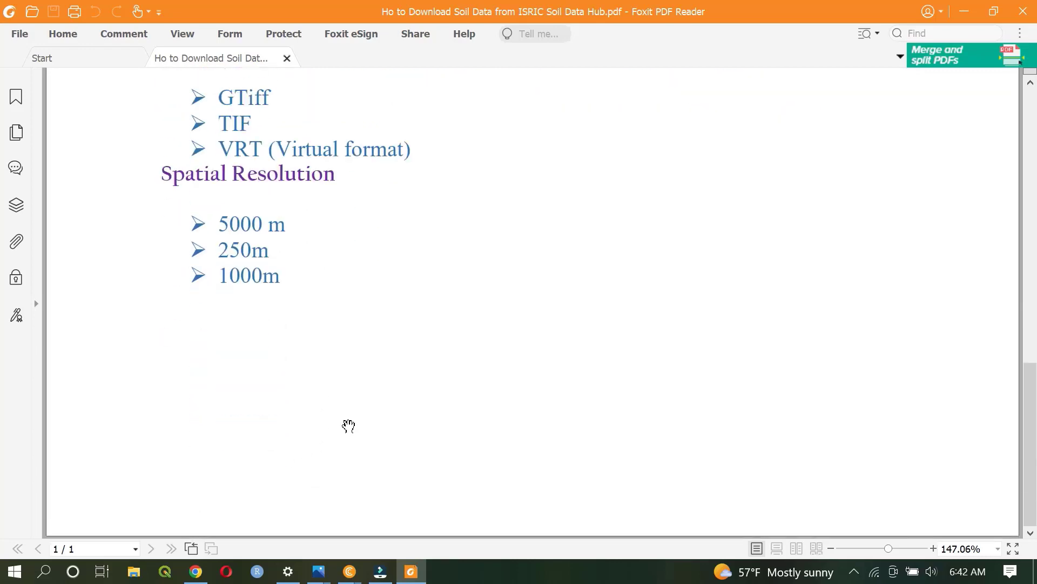
{"action": "scroll", "coordinate": [348, 426], "scroll_direction": "up", "scroll_amount": 3}
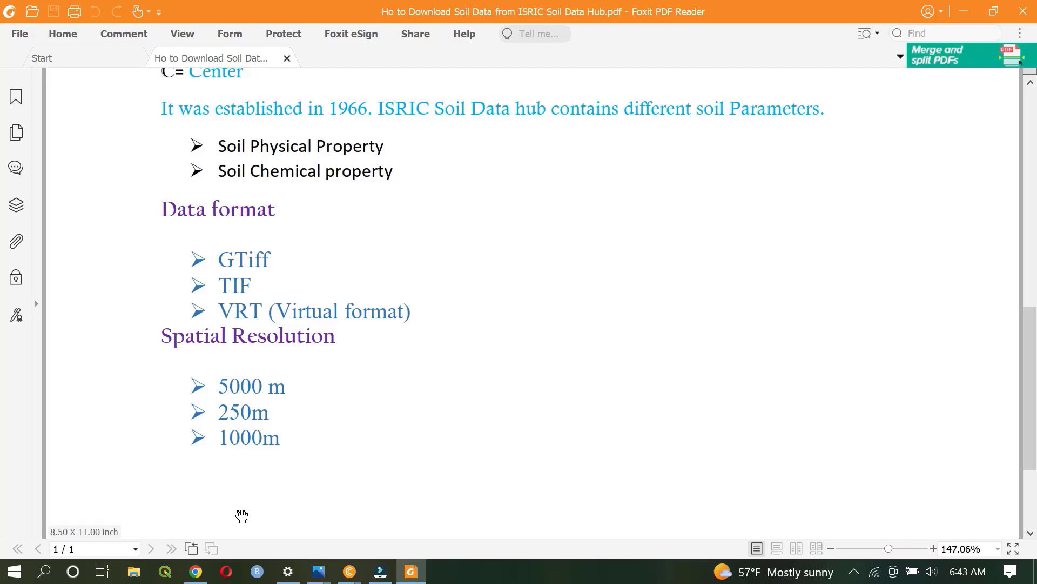
Step: Switch to Chrome and load google.com in a new browser tab
{"action": "left_click", "coordinate": [196, 571]}
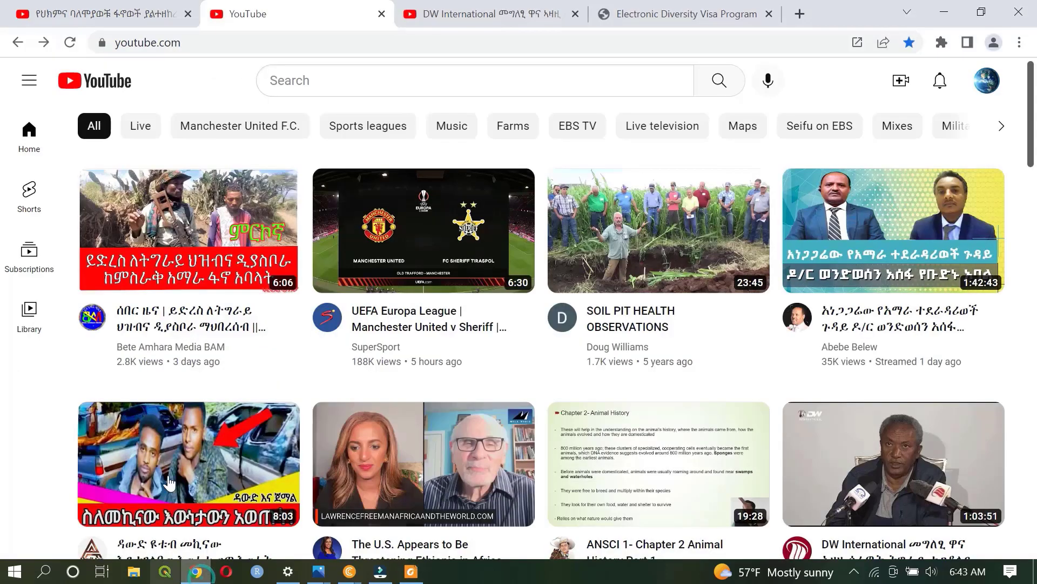
{"action": "left_click", "coordinate": [800, 13]}
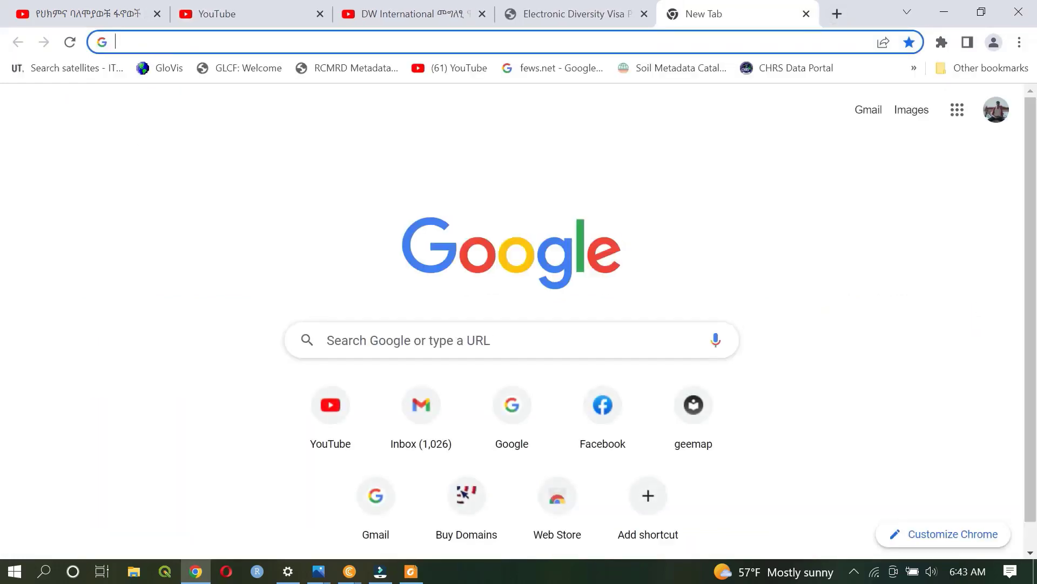
{"action": "type", "text": "GOOGLE."}
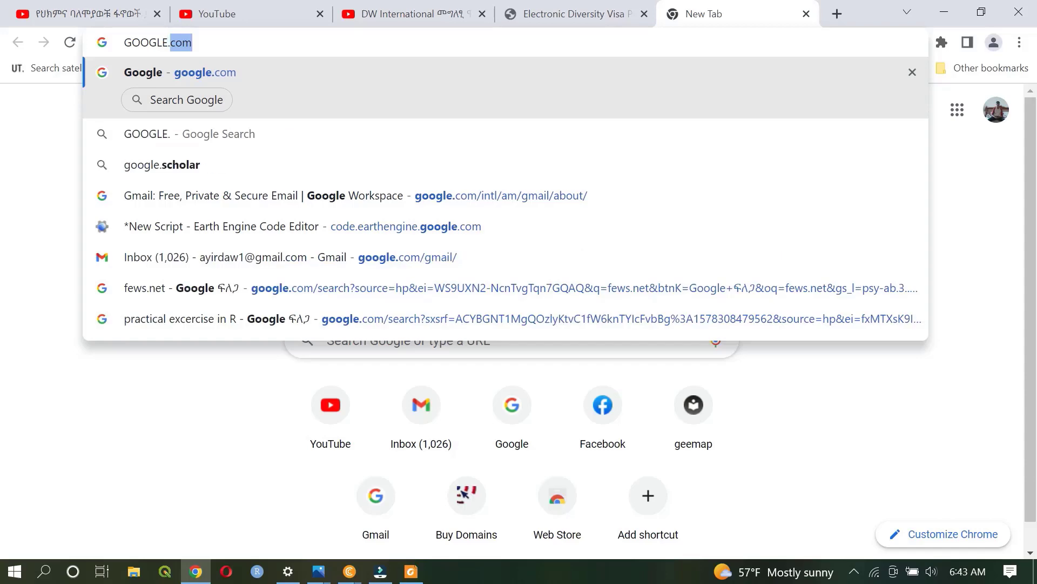
{"action": "key", "text": "Return"}
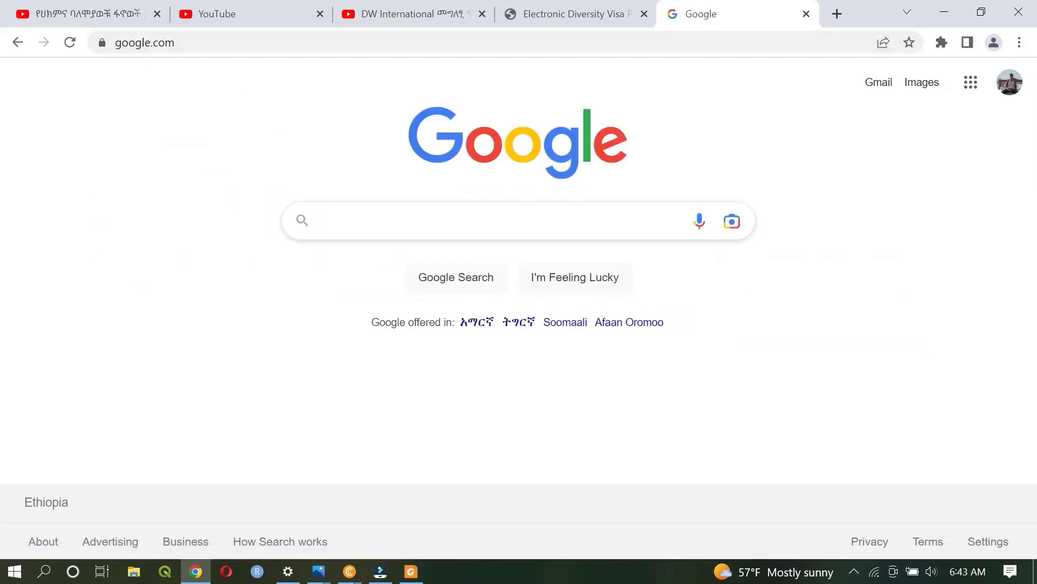
Step: Search Google for "isric data hub"
{"action": "left_click", "coordinate": [328, 223]}
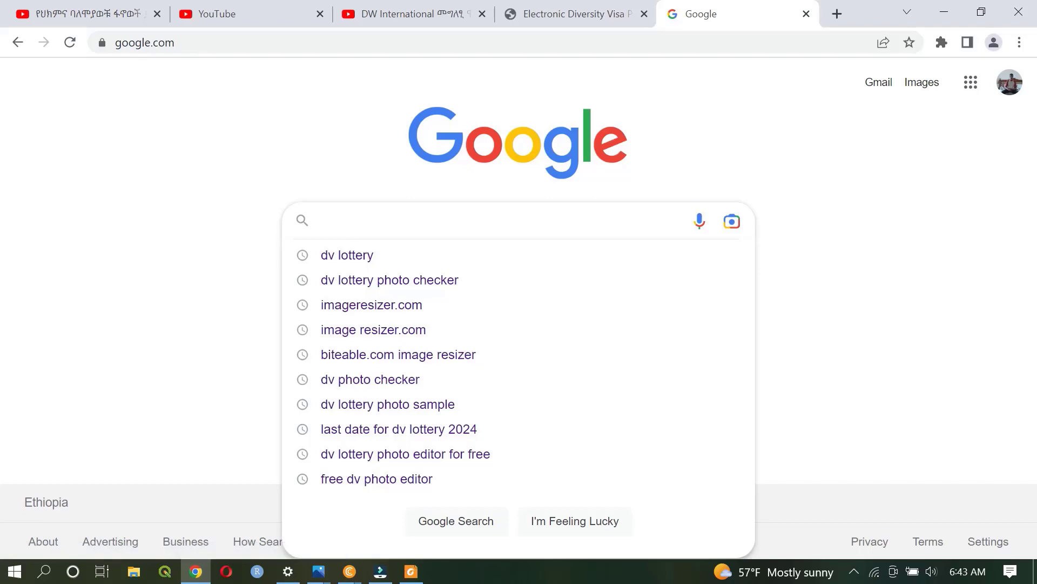
{"action": "type", "text": "isr"}
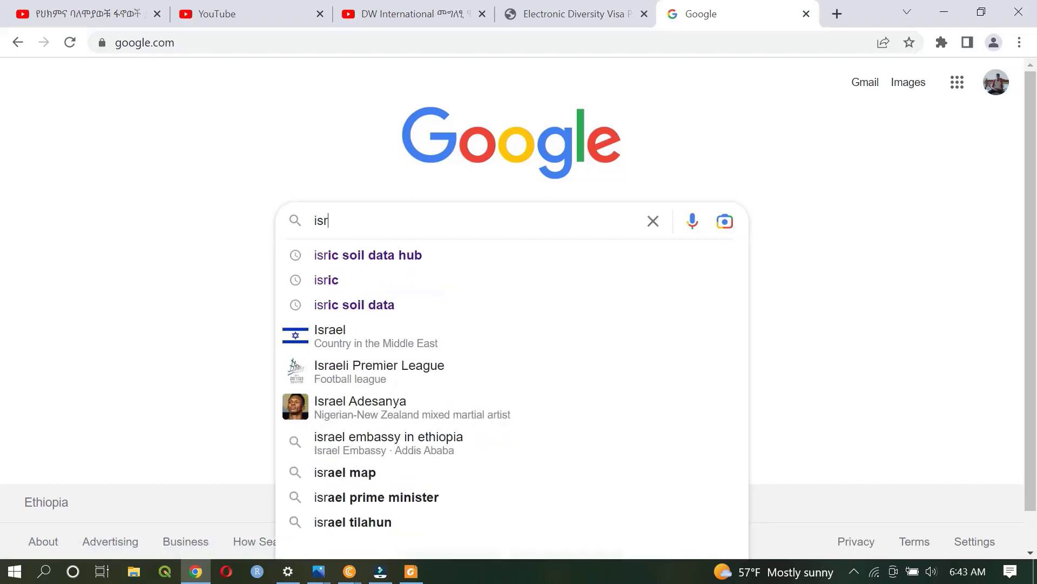
{"action": "type", "text": "ic da"}
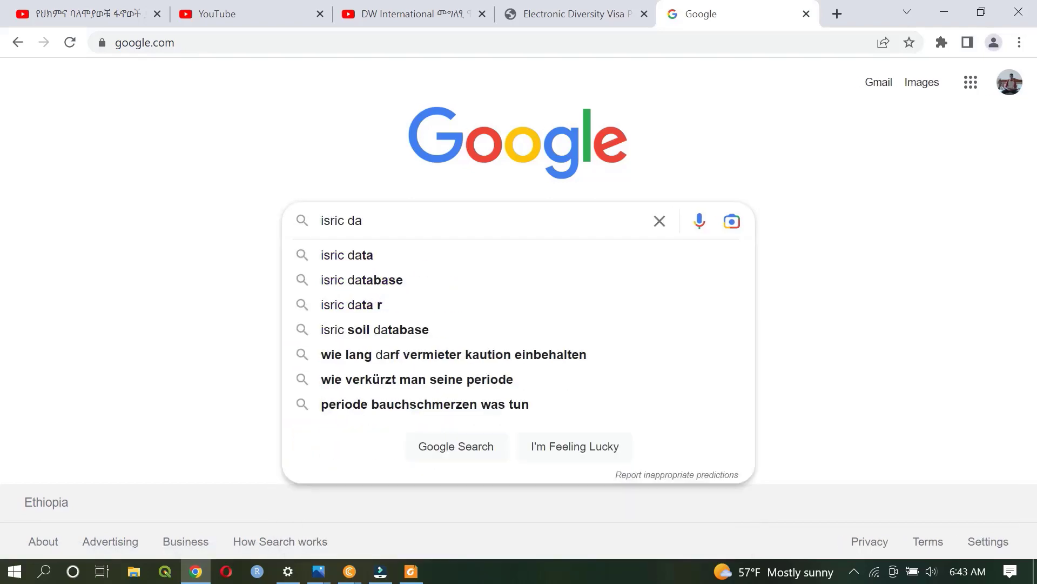
{"action": "type", "text": "ta hub"}
{"action": "key", "text": "Return"}
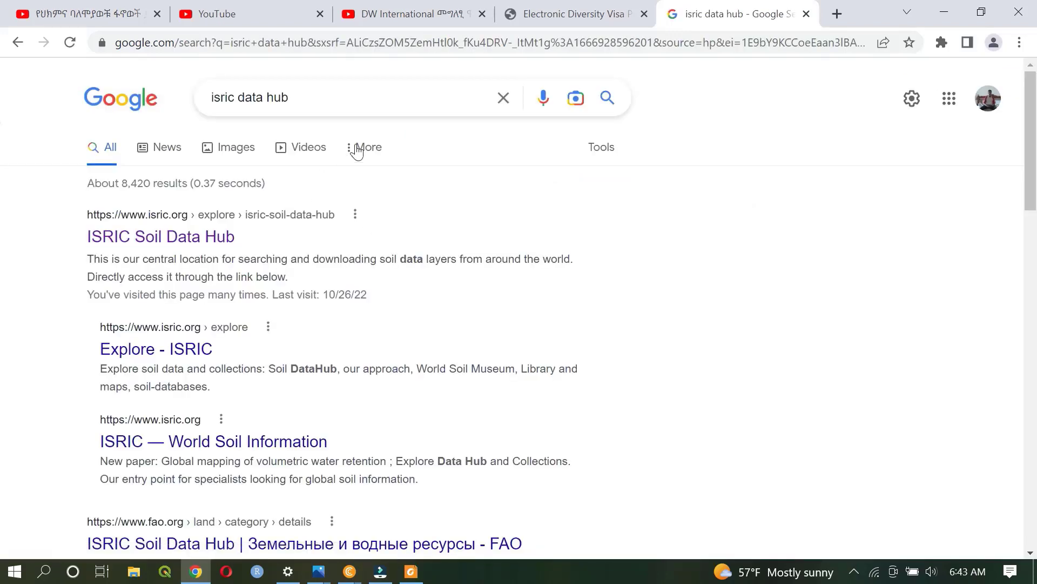
Step: Open the ISRIC Soil Data Hub search result and enter the data hub from its Get started section
{"action": "left_click", "coordinate": [211, 238]}
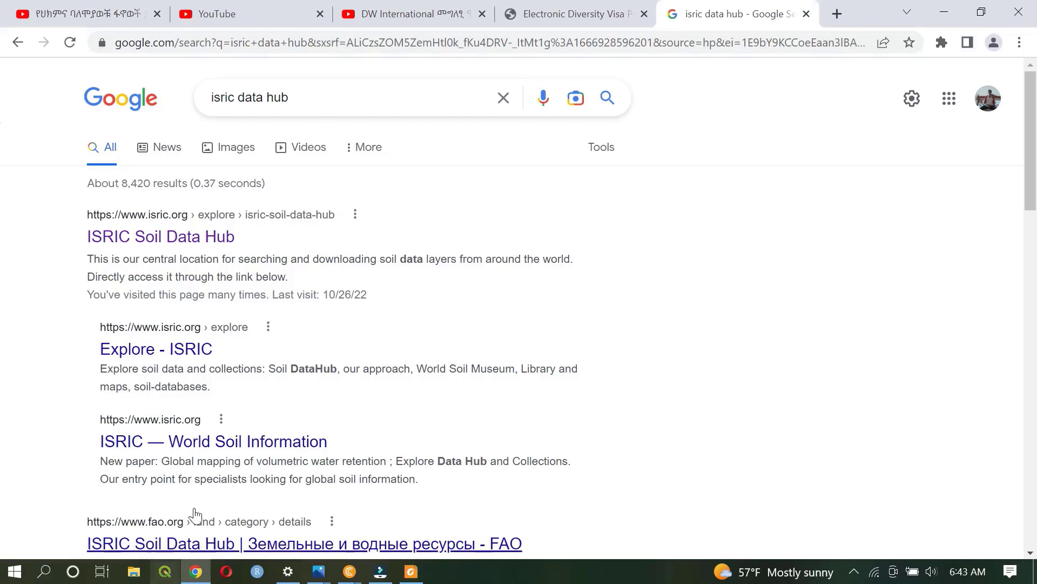
{"action": "scroll", "coordinate": [196, 515], "scroll_direction": "down", "scroll_amount": 7}
{"action": "scroll", "coordinate": [288, 313], "scroll_direction": "up", "scroll_amount": 7}
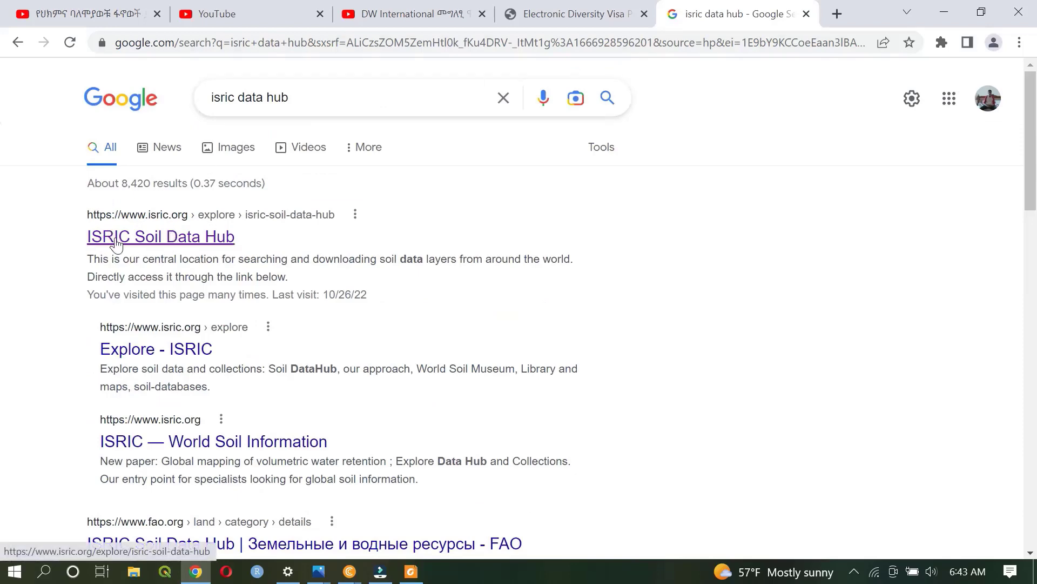
{"action": "left_click", "coordinate": [183, 242]}
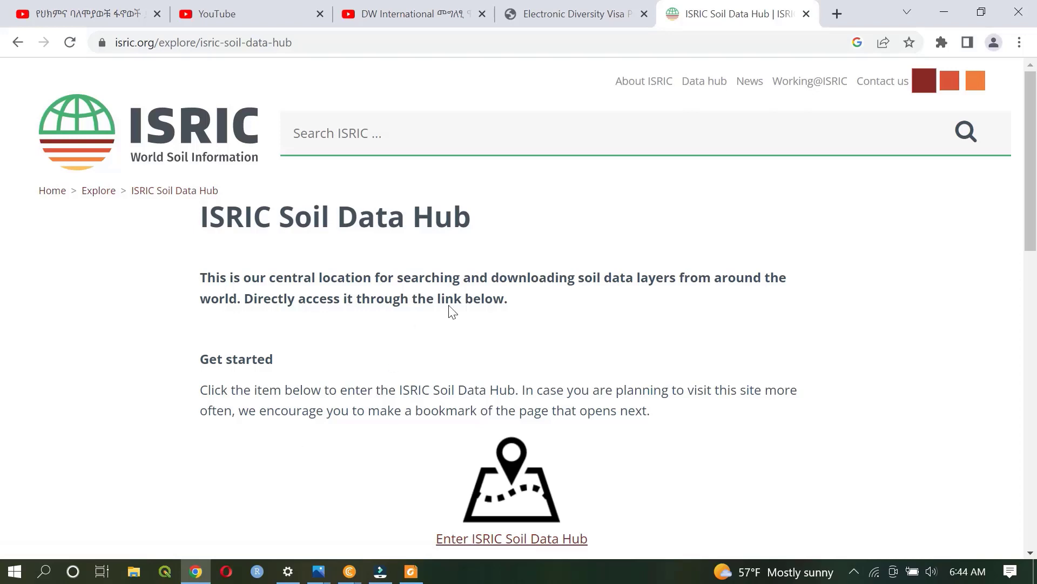
{"action": "scroll", "coordinate": [452, 312], "scroll_direction": "down", "scroll_amount": 3}
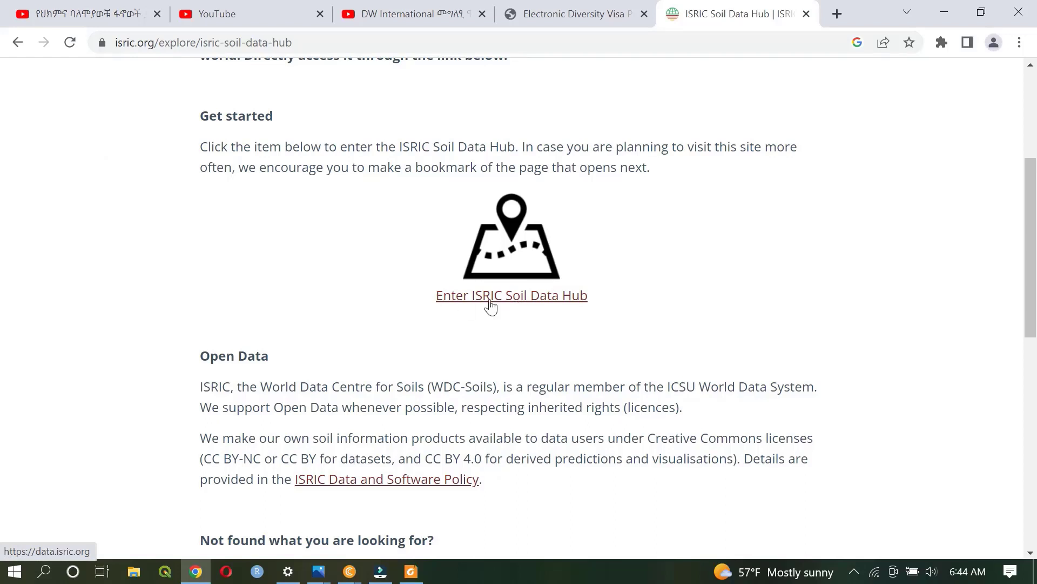
{"action": "left_click", "coordinate": [490, 301]}
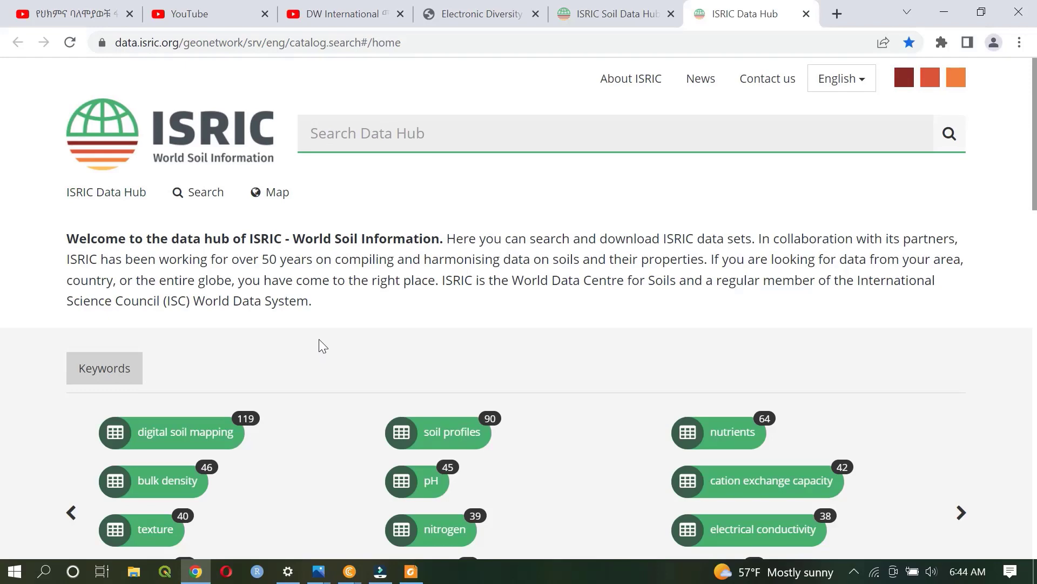
Step: Look through both sets of soil keywords on the data hub home page and list the datasets tagged texture
{"action": "scroll", "coordinate": [317, 344], "scroll_direction": "down", "scroll_amount": 1}
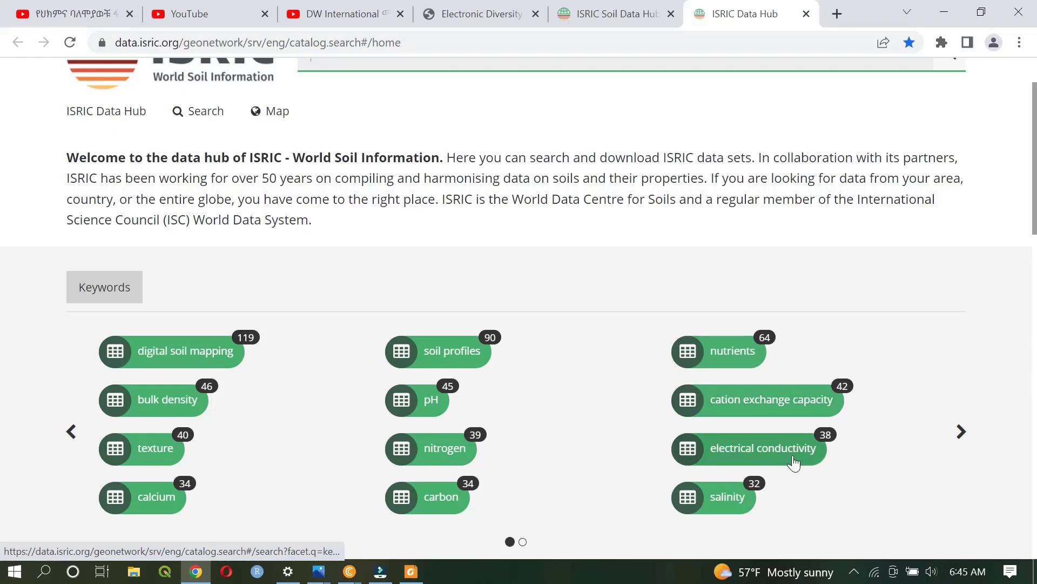
{"action": "left_click", "coordinate": [990, 409]}
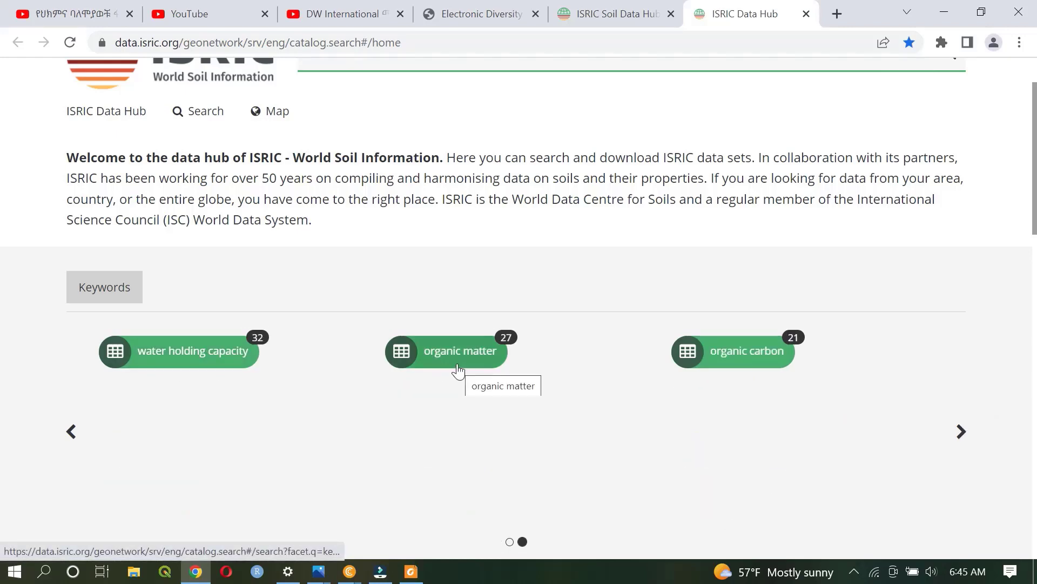
{"action": "left_click", "coordinate": [71, 441]}
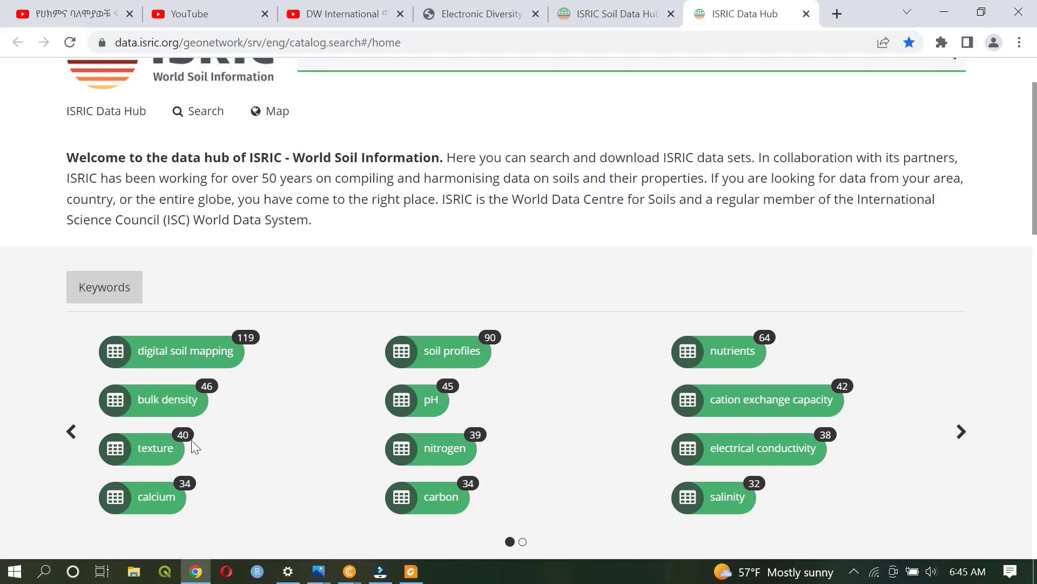
{"action": "left_click", "coordinate": [153, 454]}
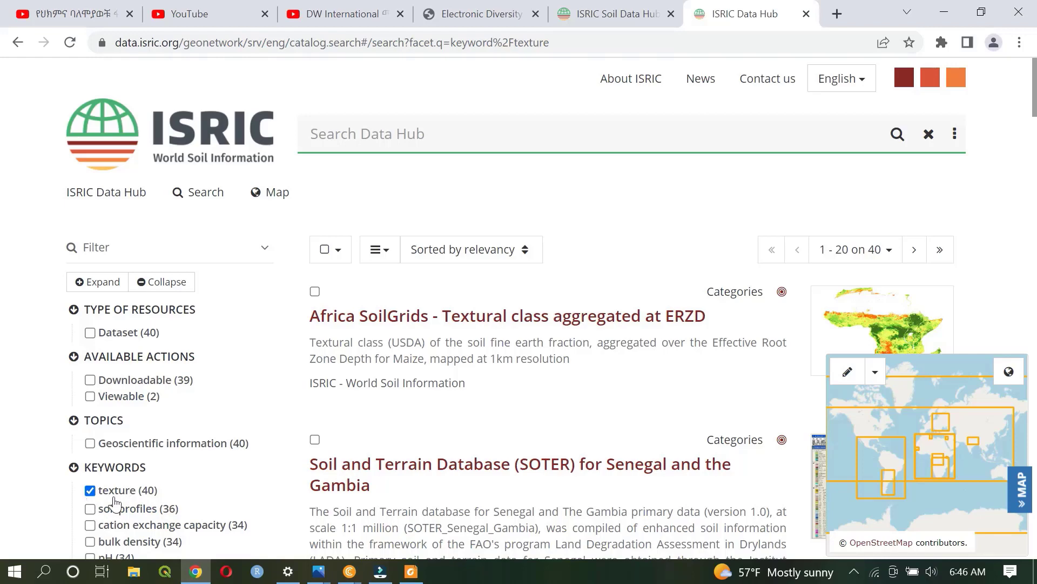
Step: Expand the full keyword and scale filter lists and restrict the texture datasets to the 250 m resolution
{"action": "scroll", "coordinate": [218, 487], "scroll_direction": "down", "scroll_amount": 4}
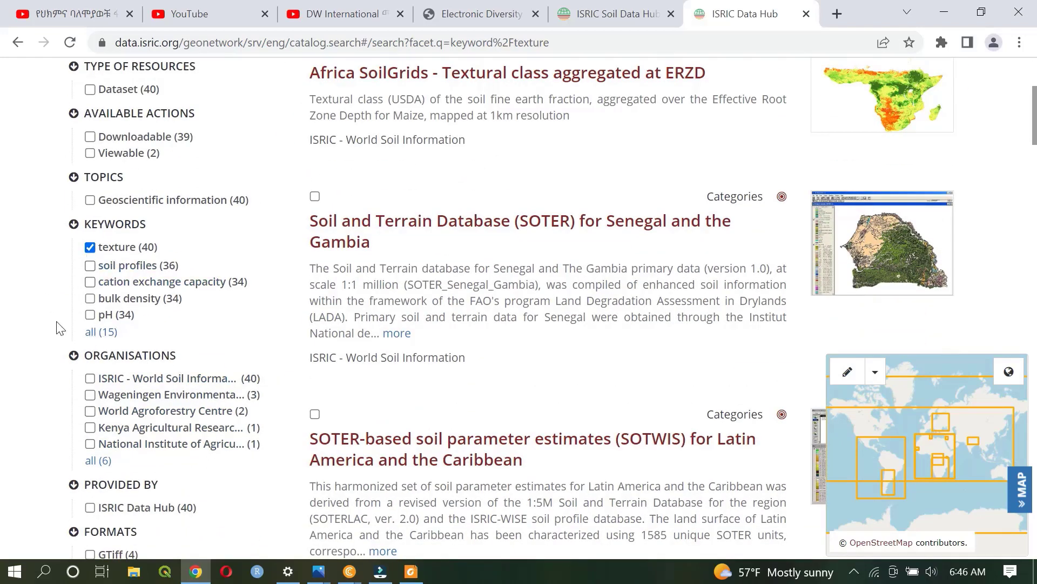
{"action": "left_click", "coordinate": [89, 332]}
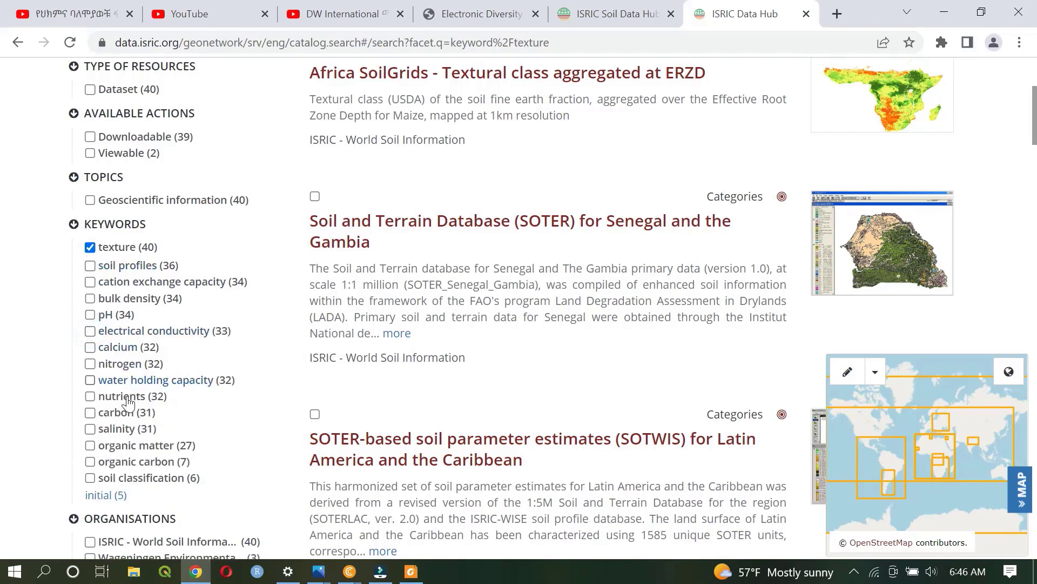
{"action": "scroll", "coordinate": [126, 489], "scroll_direction": "down", "scroll_amount": 3}
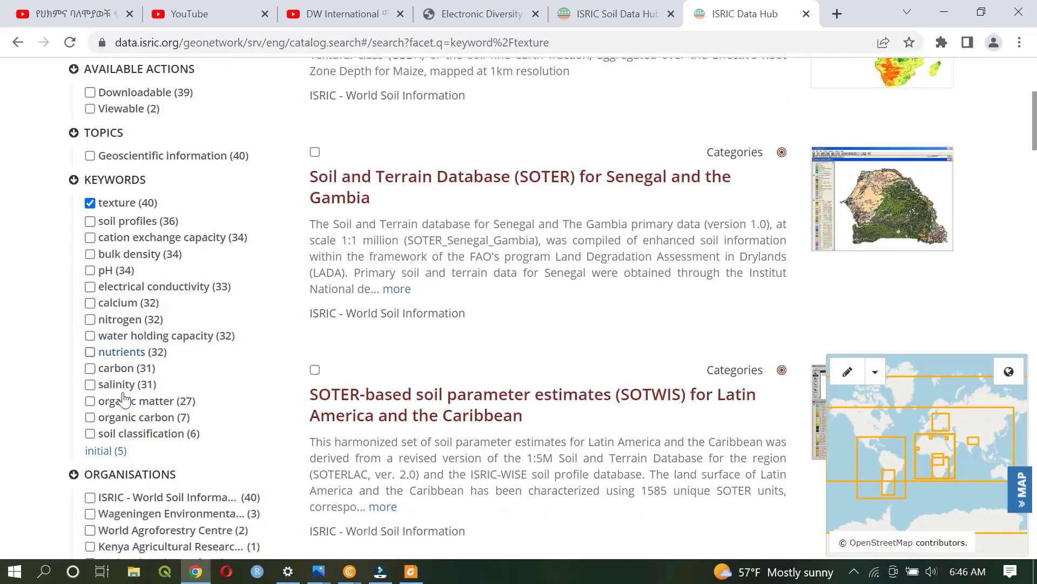
{"action": "scroll", "coordinate": [123, 402], "scroll_direction": "down", "scroll_amount": 6}
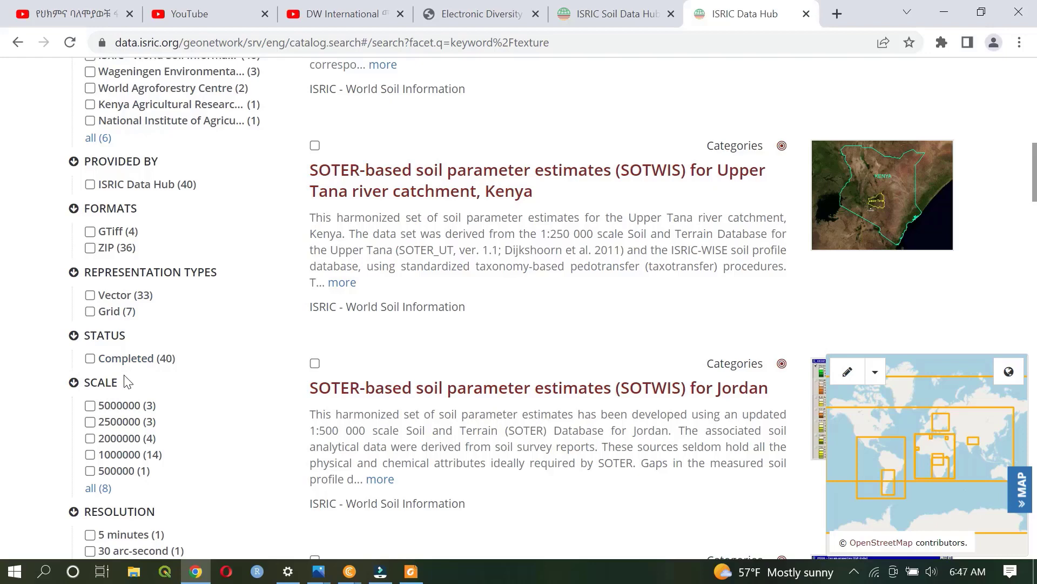
{"action": "left_click", "coordinate": [105, 489]}
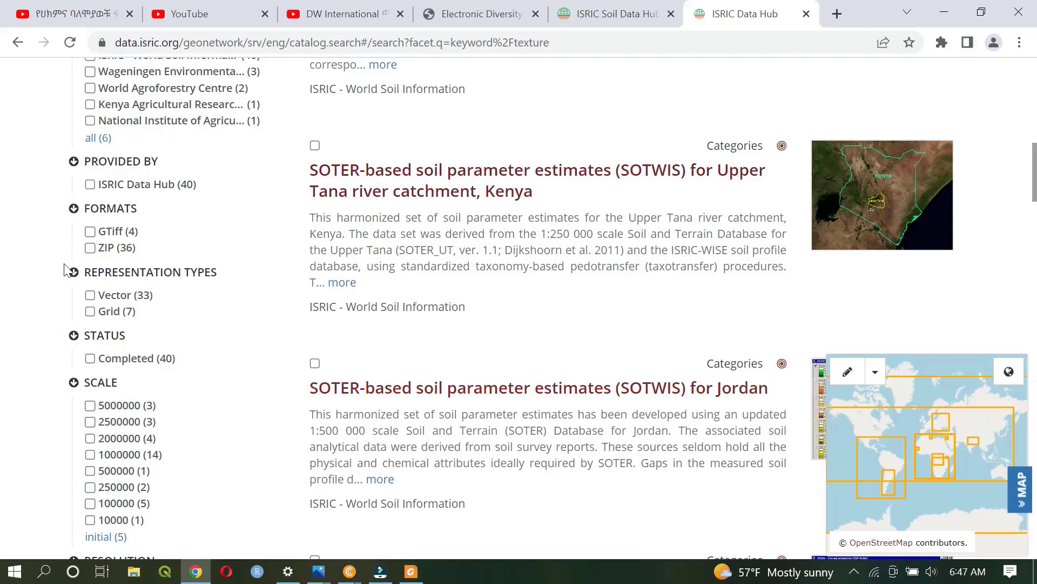
{"action": "scroll", "coordinate": [108, 302], "scroll_direction": "up", "scroll_amount": 7}
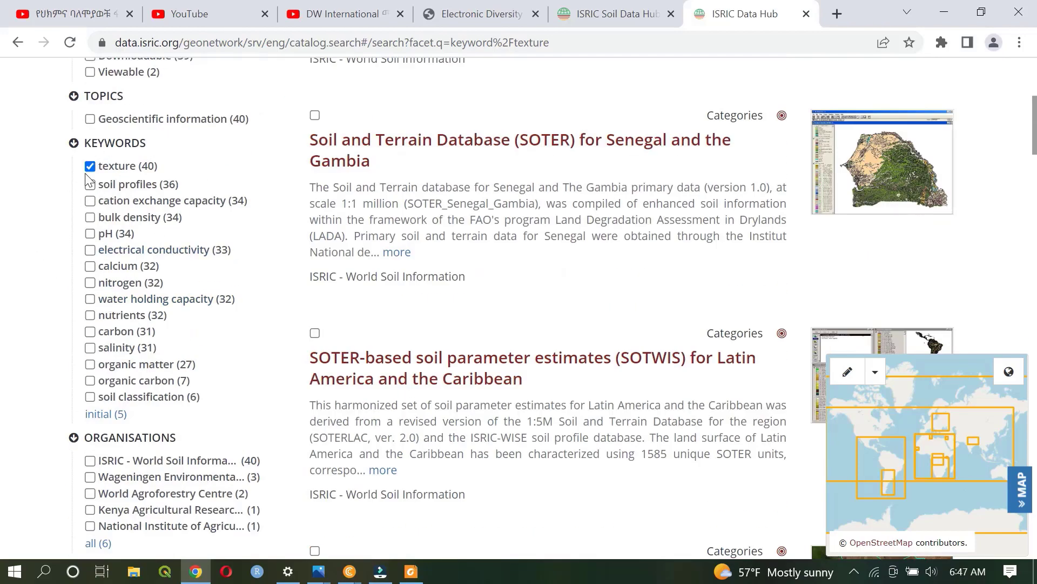
{"action": "scroll", "coordinate": [158, 371], "scroll_direction": "down", "scroll_amount": 7}
{"action": "scroll", "coordinate": [159, 372], "scroll_direction": "down", "scroll_amount": 3}
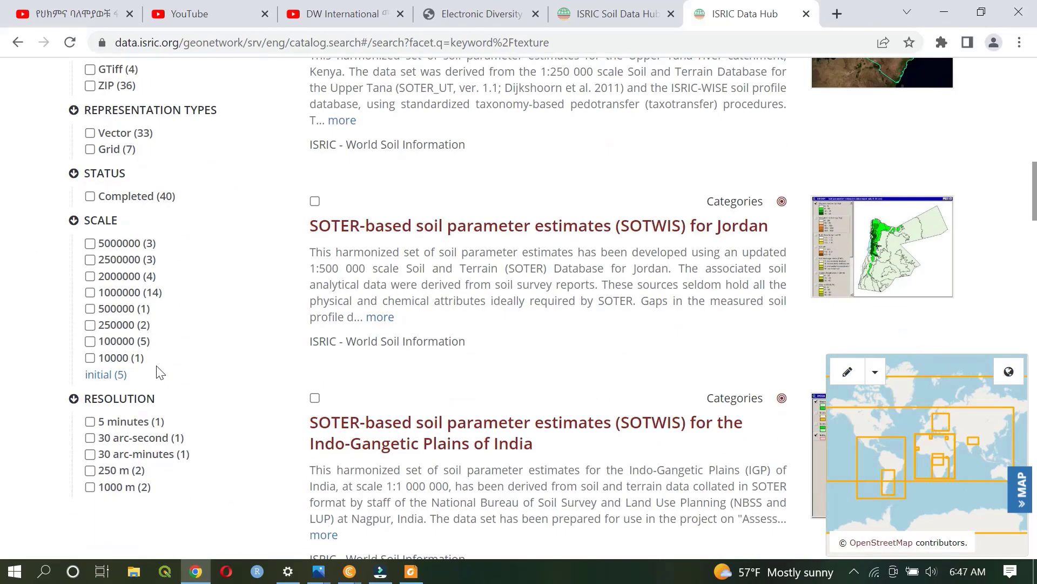
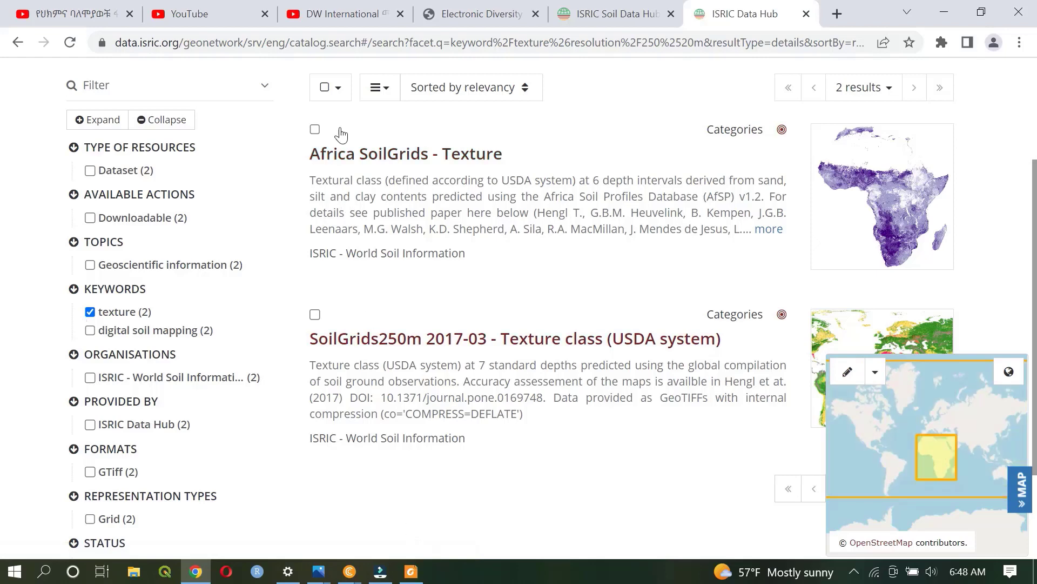
Step: Open the Africa SoilGrids - Texture dataset and copy its list of USDA texture classes from 1 clay to 12 sand
{"action": "left_click", "coordinate": [356, 162]}
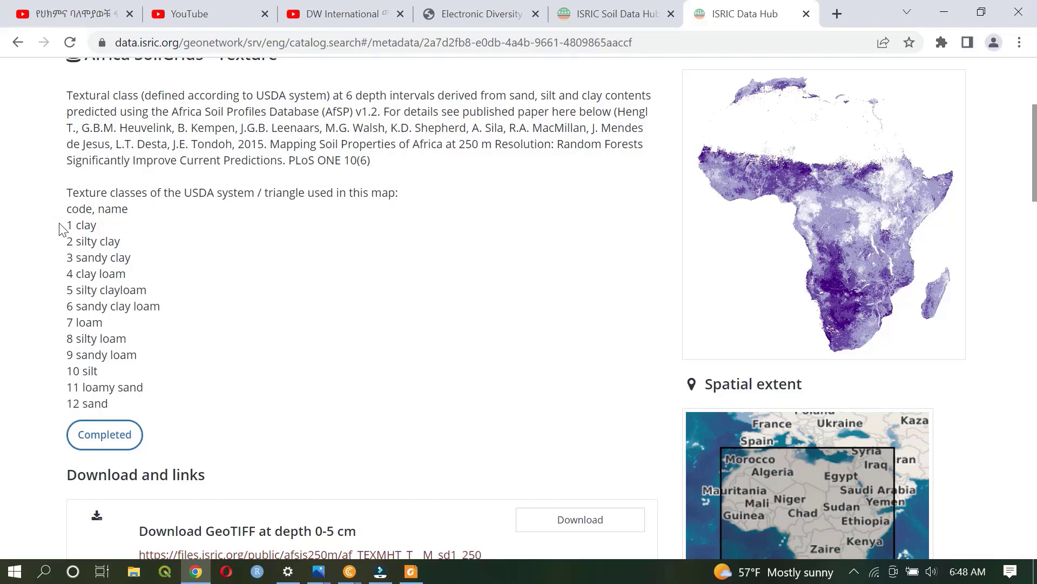
{"action": "left_click_drag", "start_coordinate": [63, 216], "coordinate": [149, 413]}
{"action": "key", "text": "ctrl+c"}
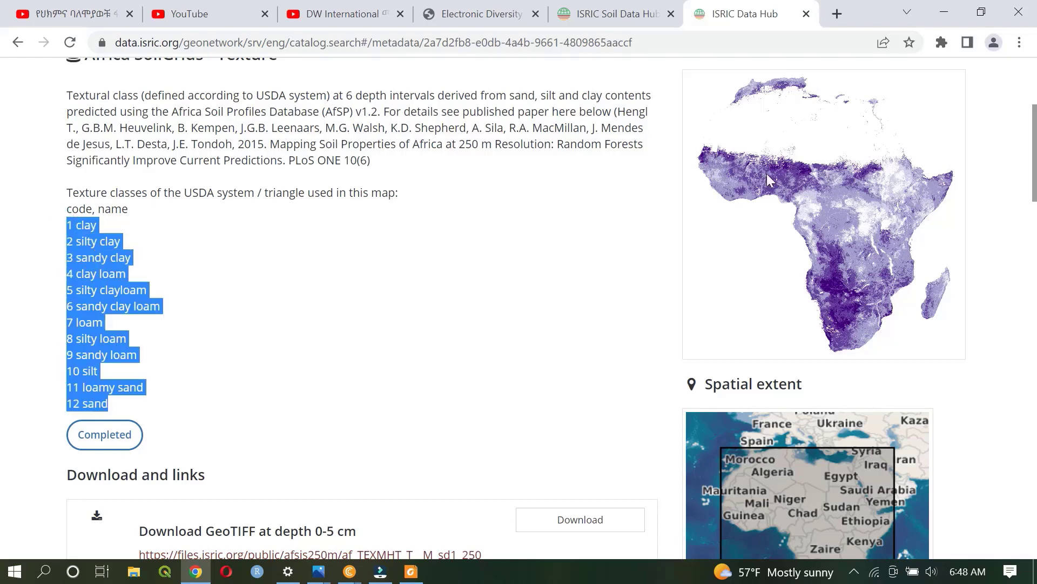
Step: Open Word and paste the copied list of USDA texture classes into a new blank document
{"action": "left_click", "coordinate": [7, 578]}
{"action": "type", "text": "WORD"}
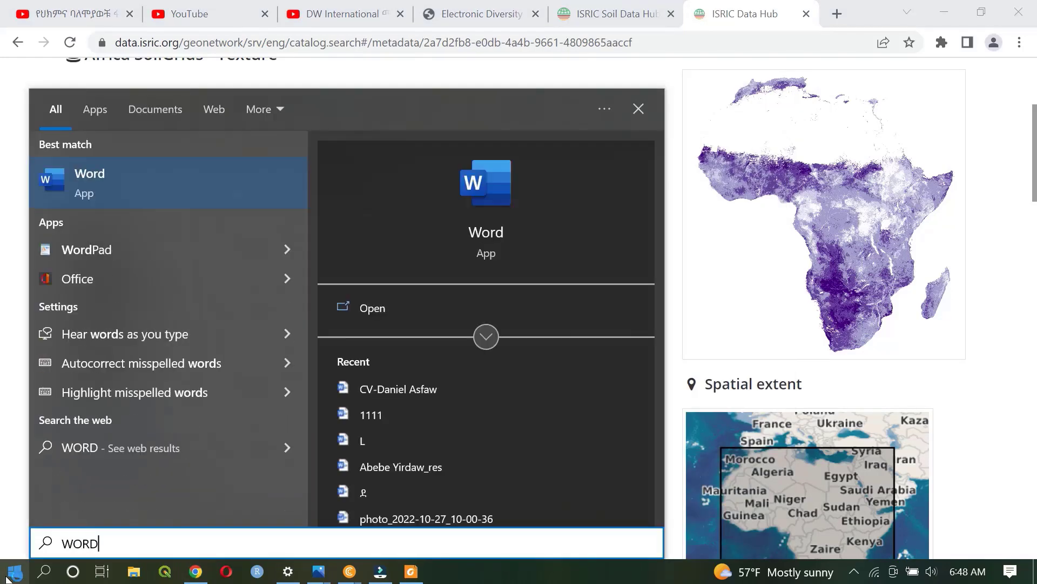
{"action": "key", "text": "Return"}
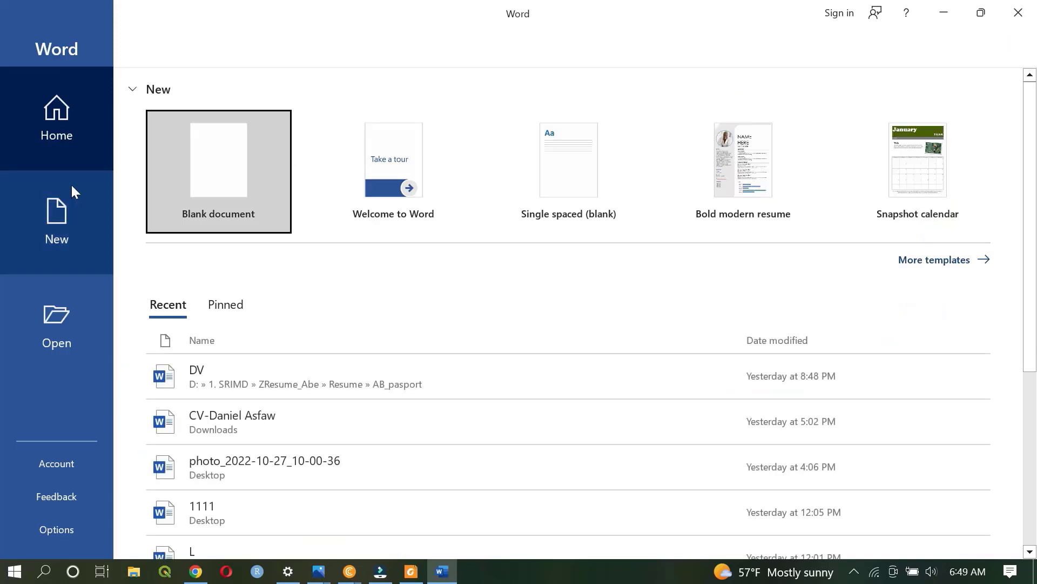
{"action": "left_click", "coordinate": [224, 166]}
{"action": "key", "text": "ctrl+v"}
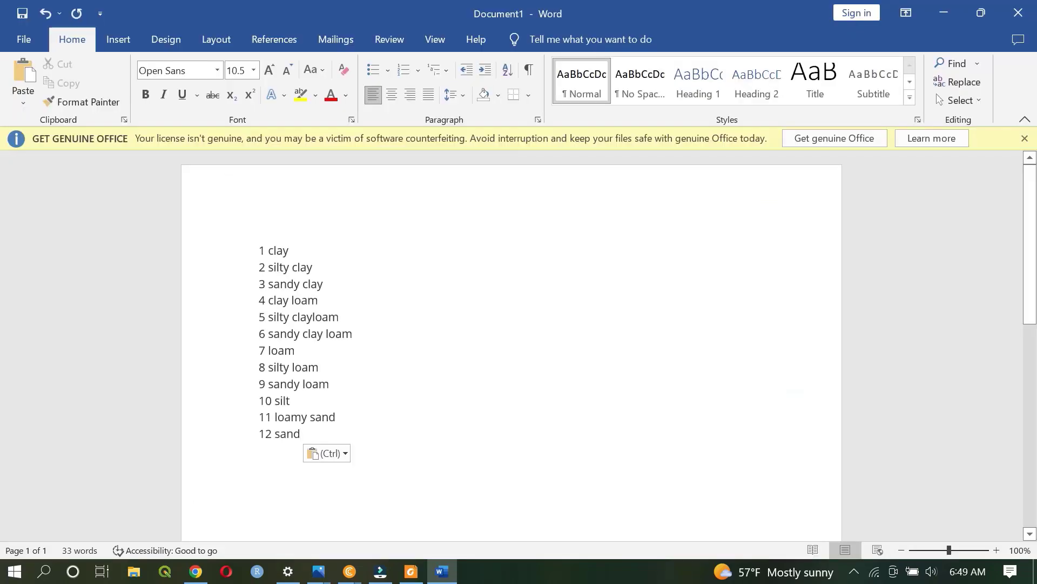
Step: Back in the browser, open the SoilGrids250m 2017-03 - Texture class (USDA system) dataset and check its 0, 5 and 15 cm depth entries
{"action": "key", "text": "alt+Tab"}
{"action": "left_click", "coordinate": [439, 326]}
{"action": "scroll", "coordinate": [438, 321], "scroll_direction": "down", "scroll_amount": 5}
{"action": "key", "text": "alt+Left"}
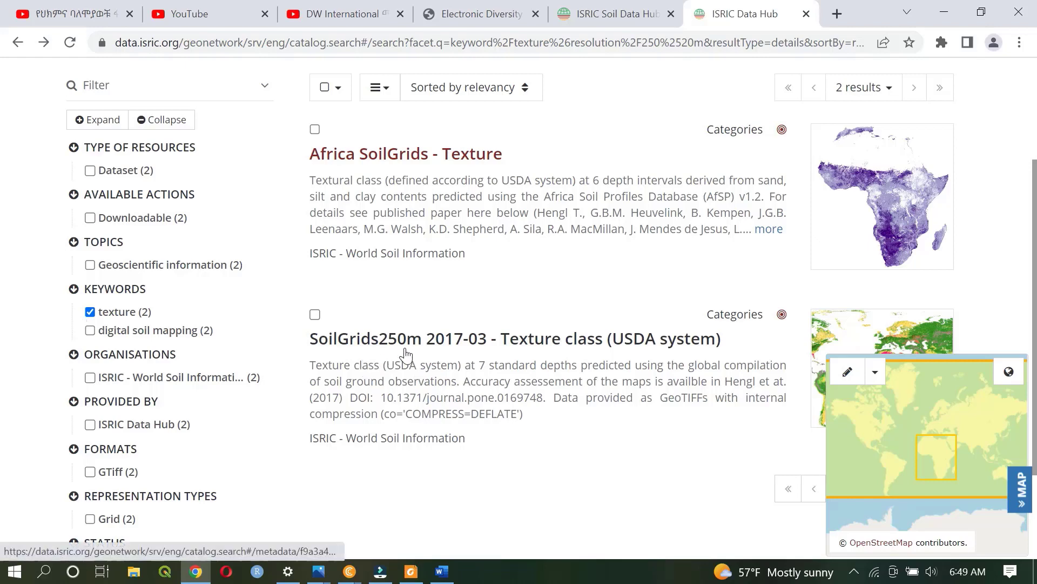
{"action": "left_click", "coordinate": [370, 344]}
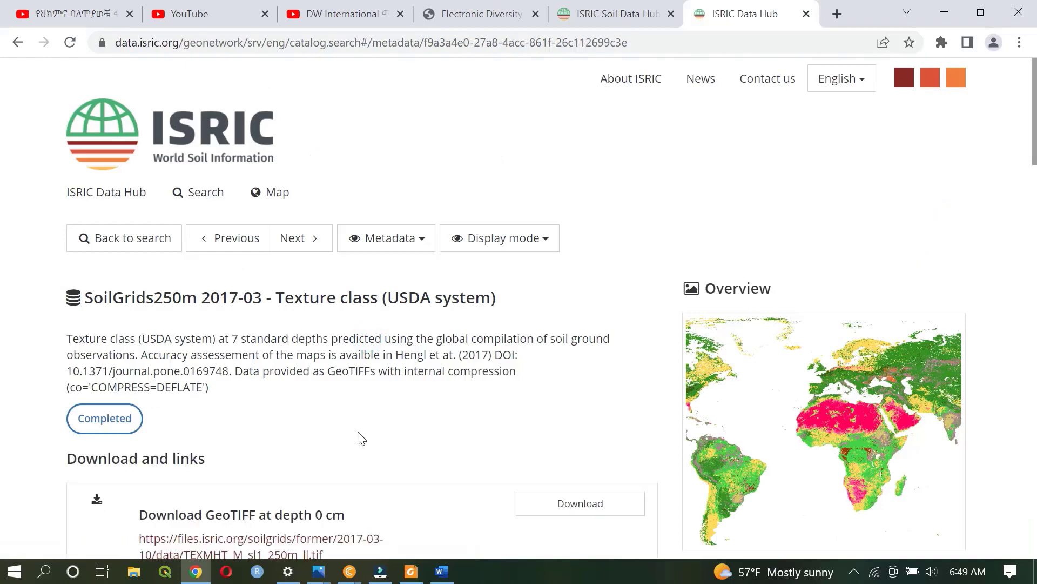
{"action": "scroll", "coordinate": [398, 387], "scroll_direction": "down", "scroll_amount": 5}
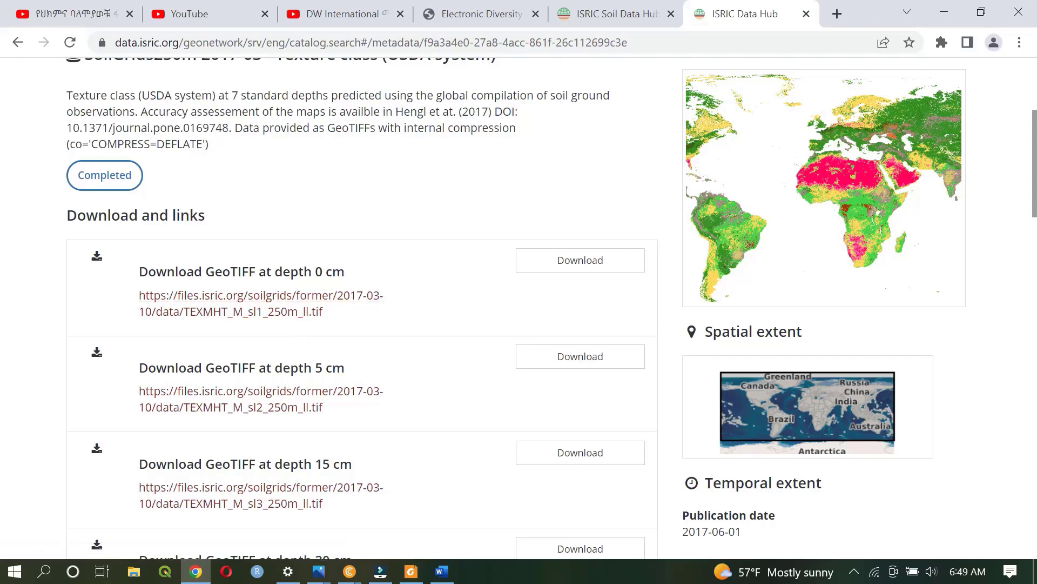
{"action": "left_click_drag", "start_coordinate": [315, 271], "coordinate": [431, 278]}
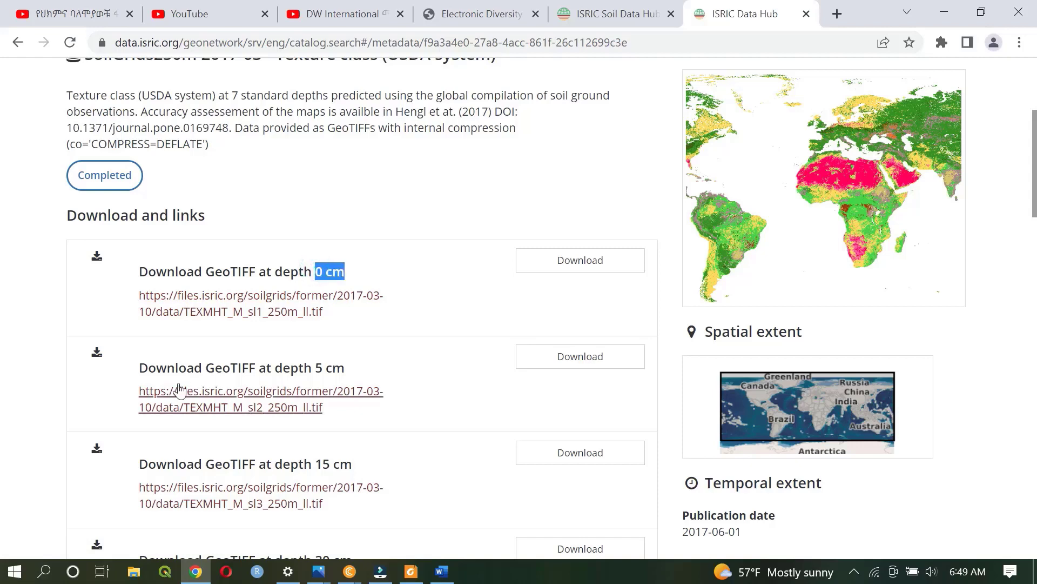
{"action": "left_click_drag", "start_coordinate": [314, 367], "coordinate": [371, 371]}
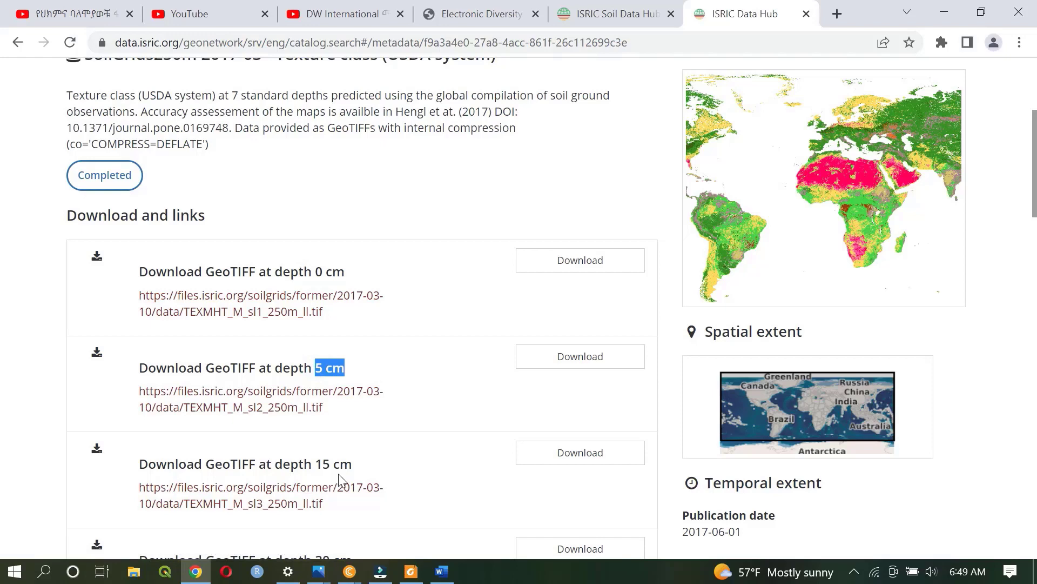
{"action": "left_click_drag", "start_coordinate": [315, 464], "coordinate": [424, 466]}
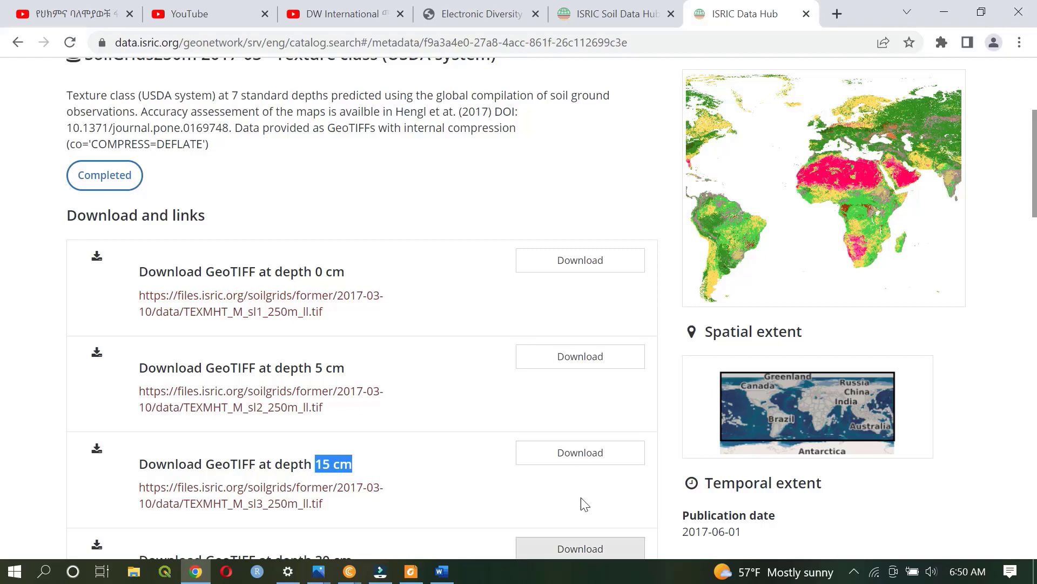
Step: Download the 15 cm depth GeoTIFF as TEXTURE_250M into the Soil DataISRIC folder inside folder A on drive D
{"action": "left_click", "coordinate": [591, 455]}
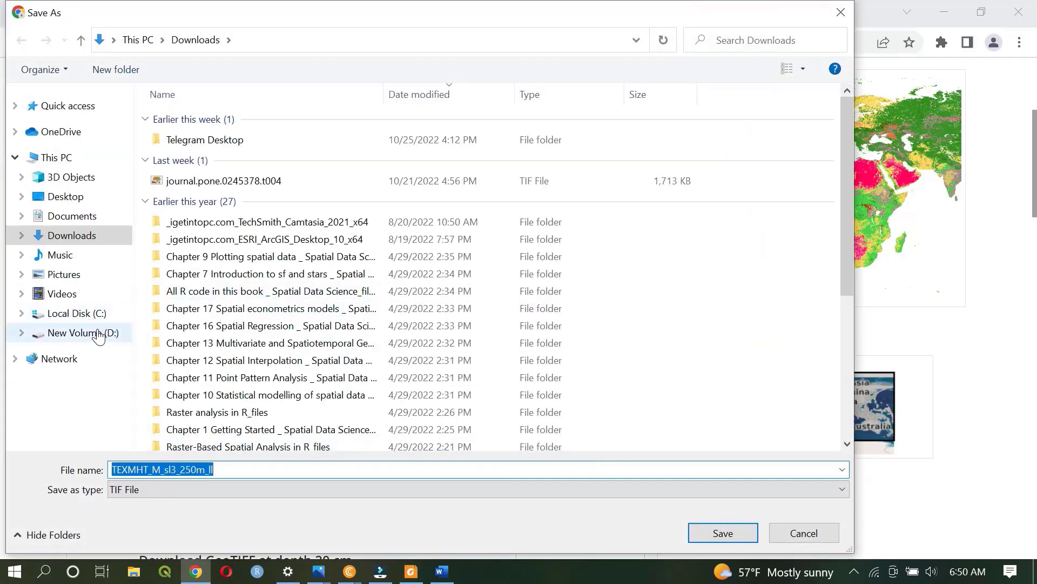
{"action": "left_click", "coordinate": [98, 334]}
{"action": "double_click", "coordinate": [162, 136]}
{"action": "left_click", "coordinate": [160, 138]}
{"action": "double_click", "coordinate": [204, 140]}
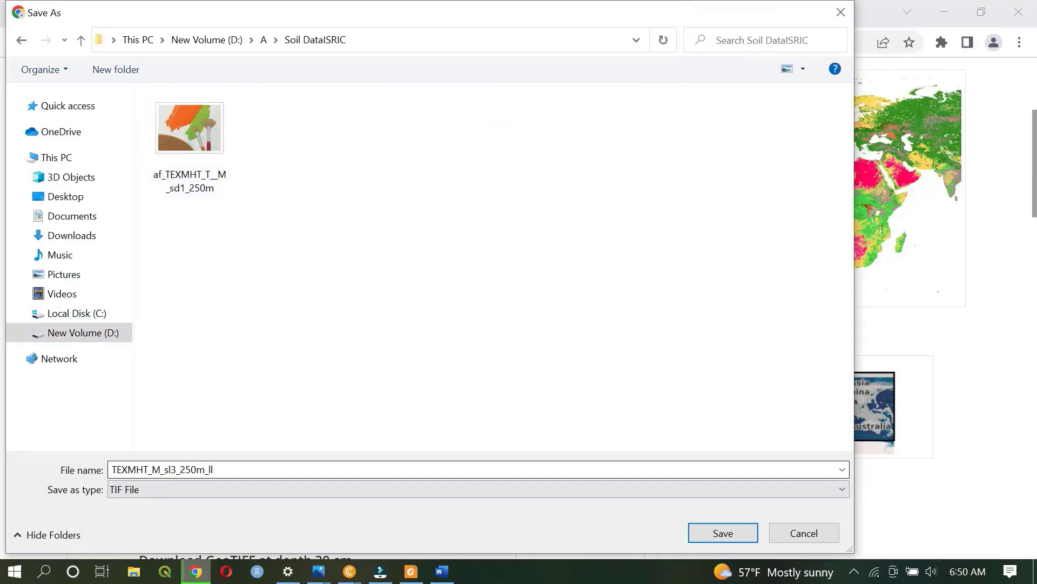
{"action": "double_click", "coordinate": [238, 468]}
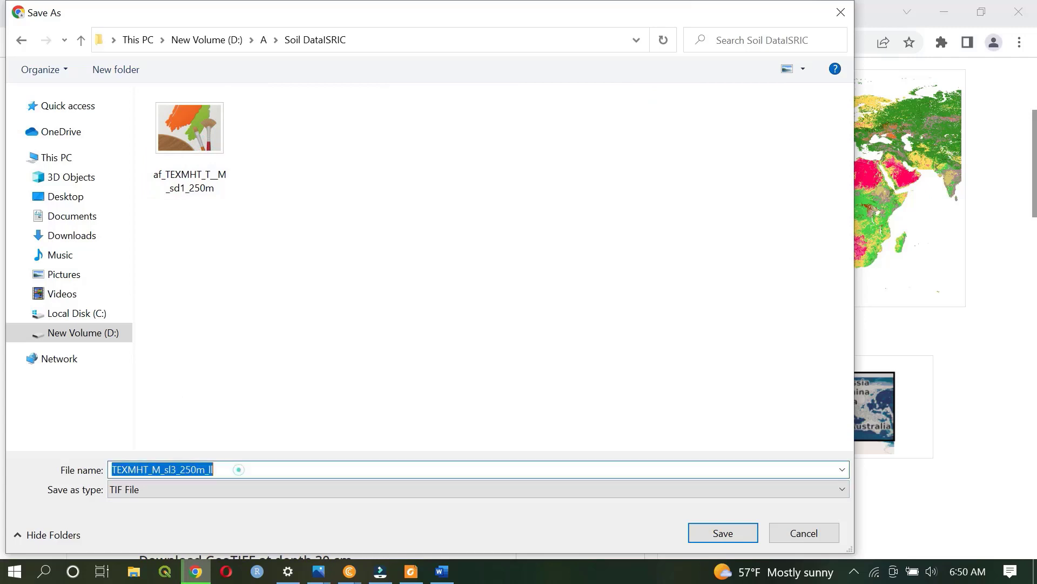
{"action": "type", "text": "TEXTURE_250M"}
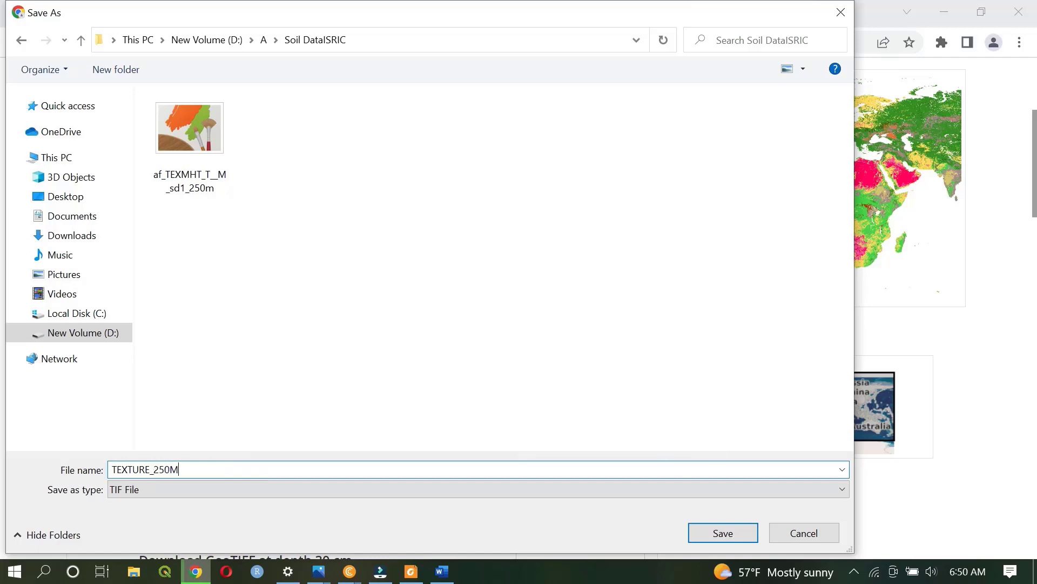
{"action": "left_click", "coordinate": [744, 532]}
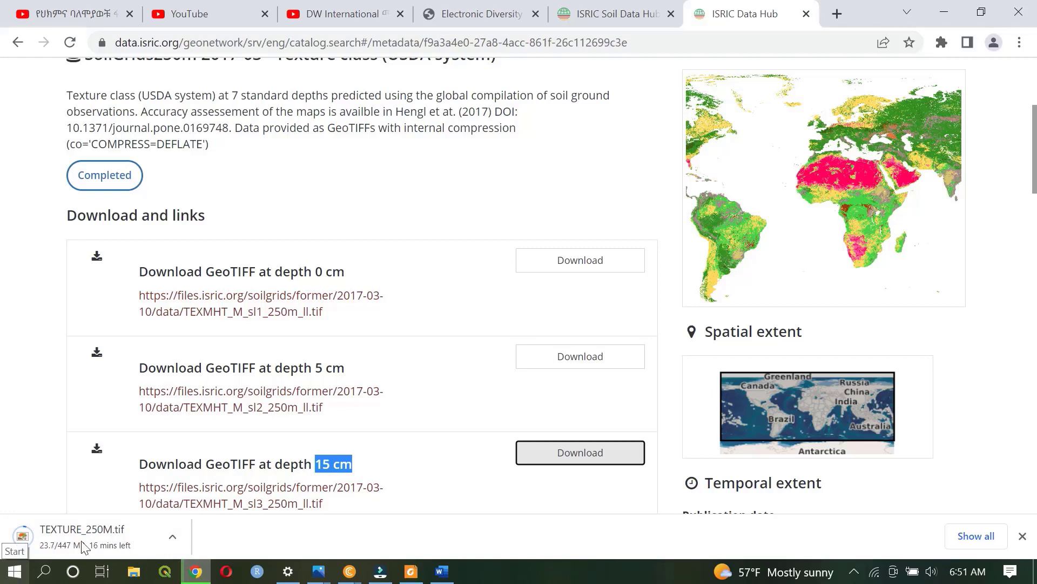
Step: Launch ArcMap 10.8 while the texture raster is downloading
{"action": "left_click", "coordinate": [15, 572]}
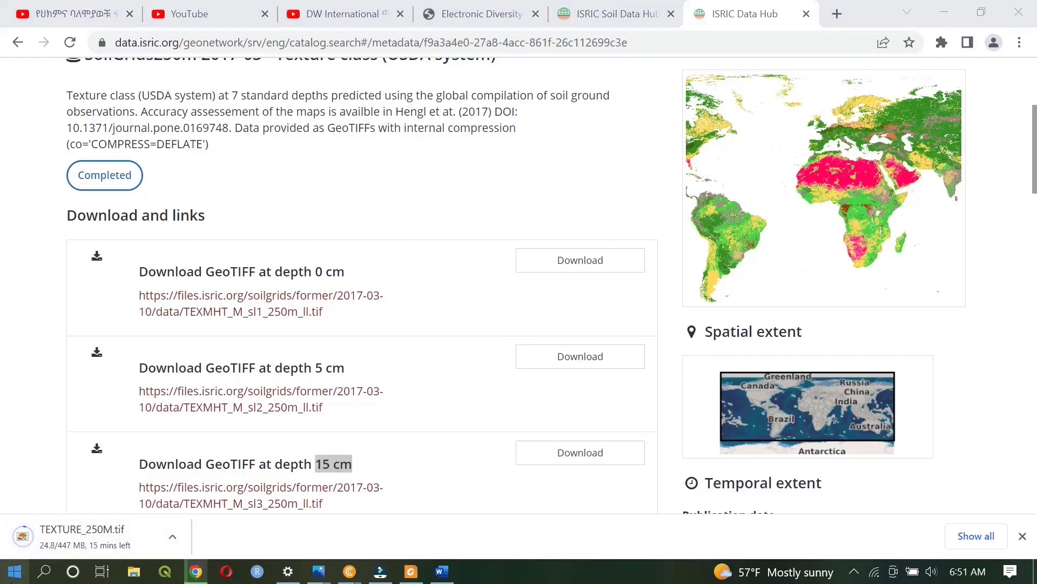
{"action": "type", "text": "ARC"}
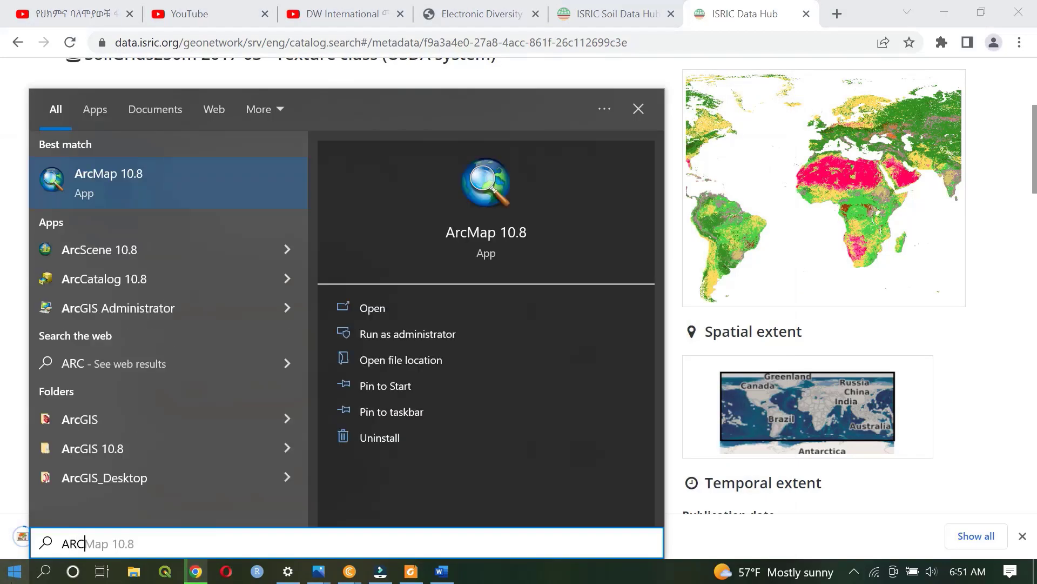
{"action": "key", "text": "Return"}
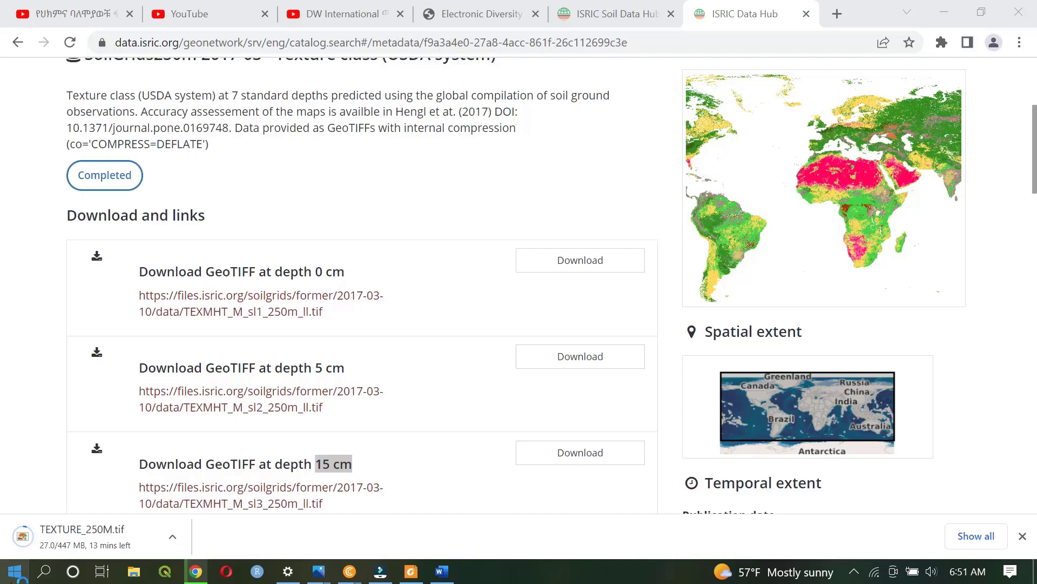
Step: Look through the dataset's GeoTIFF entries for each soil depth from 0 cm down to 200 cm
{"action": "scroll", "coordinate": [363, 303], "scroll_direction": "down", "scroll_amount": 1}
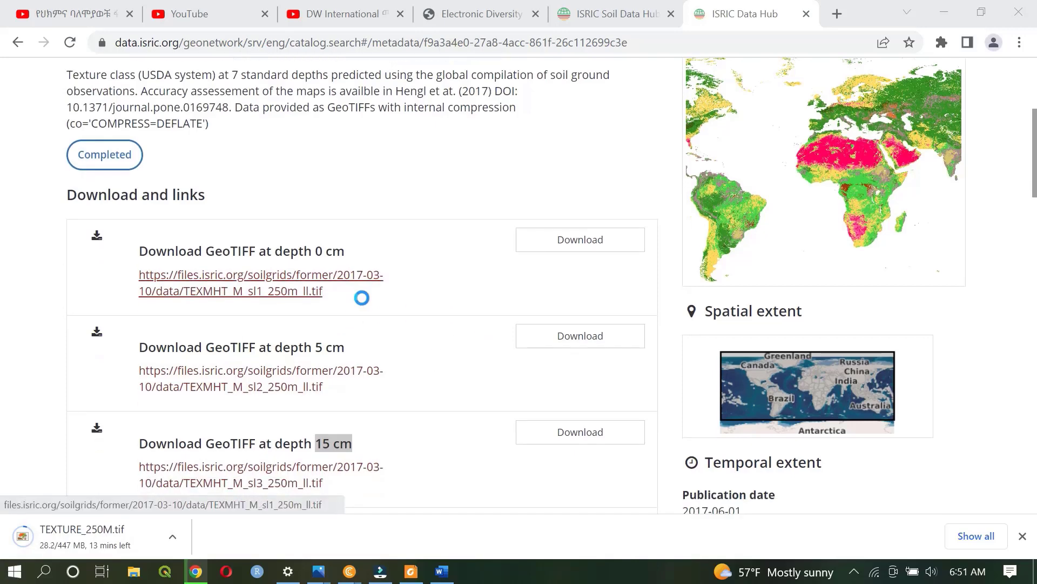
{"action": "left_click", "coordinate": [481, 505]}
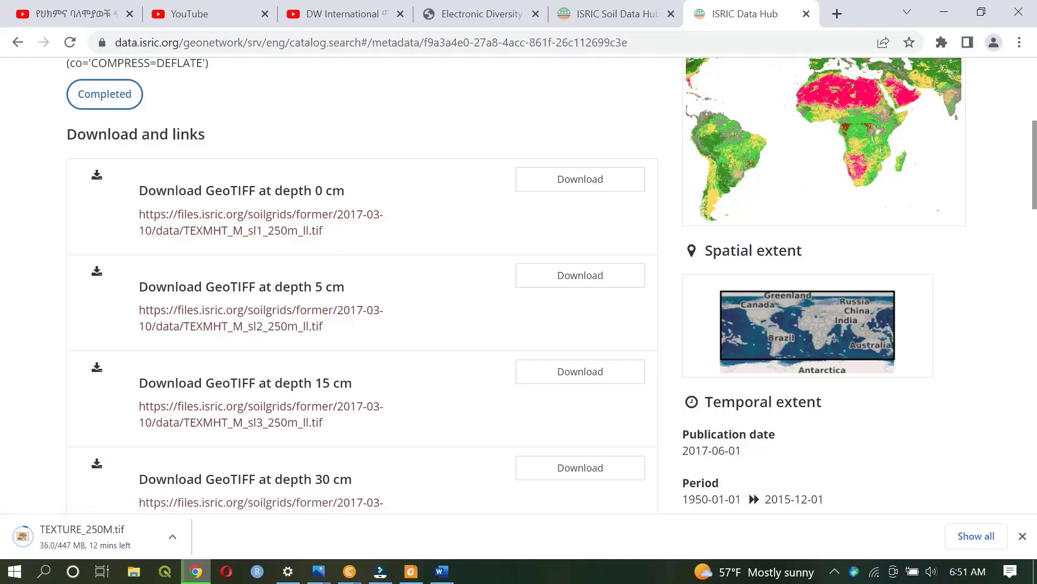
{"action": "left_click_drag", "start_coordinate": [312, 190], "coordinate": [396, 185]}
{"action": "left_click_drag", "start_coordinate": [313, 287], "coordinate": [424, 296]}
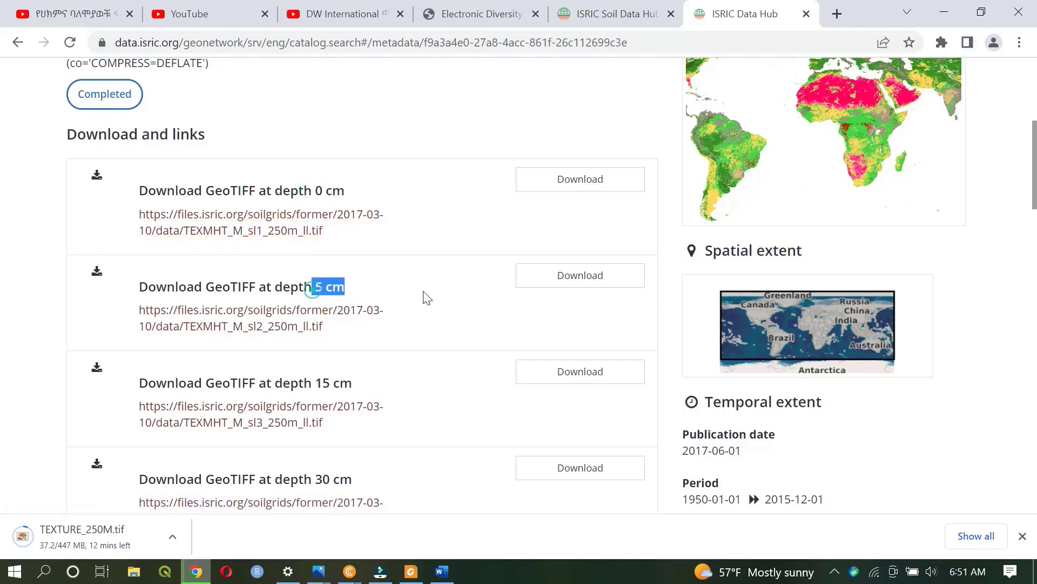
{"action": "left_click_drag", "start_coordinate": [312, 383], "coordinate": [447, 396]}
{"action": "left_click", "coordinate": [371, 468]}
{"action": "left_click_drag", "start_coordinate": [315, 479], "coordinate": [436, 453]}
{"action": "scroll", "coordinate": [431, 453], "scroll_direction": "down", "scroll_amount": 5}
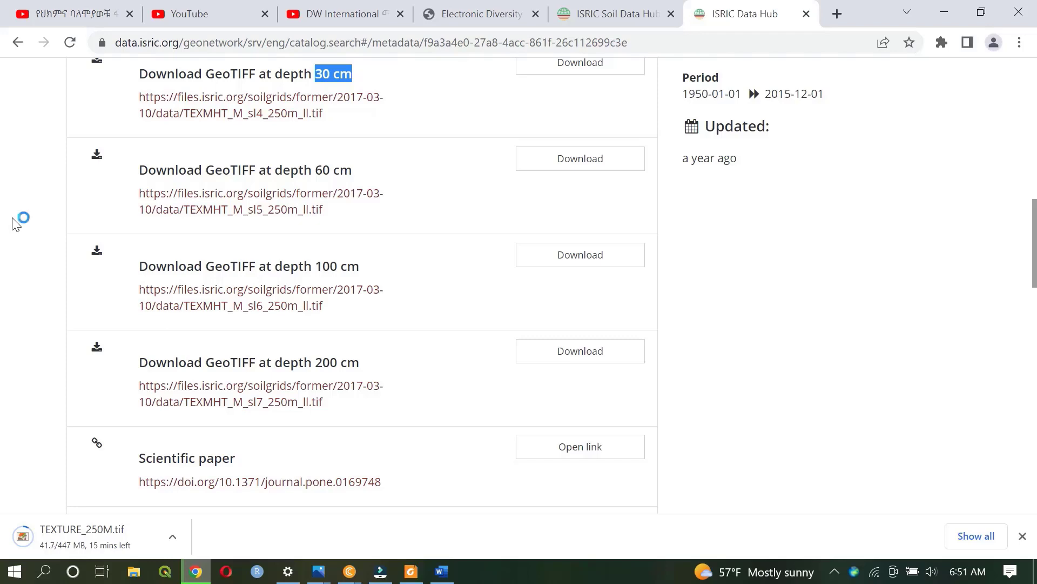
{"action": "scroll", "coordinate": [203, 301], "scroll_direction": "up", "scroll_amount": 10}
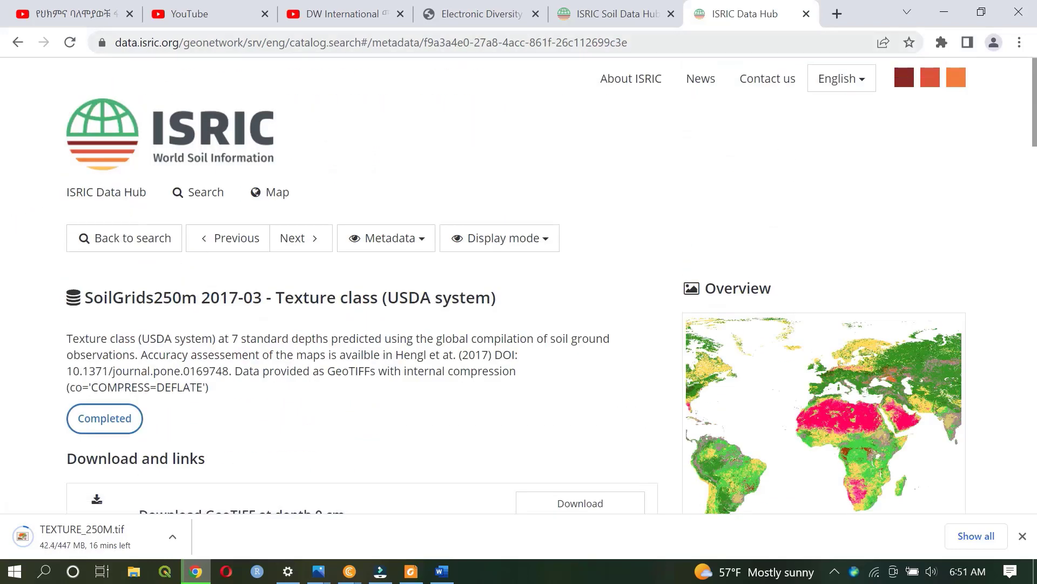
Step: Return to the texture search results and remove the 250 m resolution filter
{"action": "left_click", "coordinate": [18, 42]}
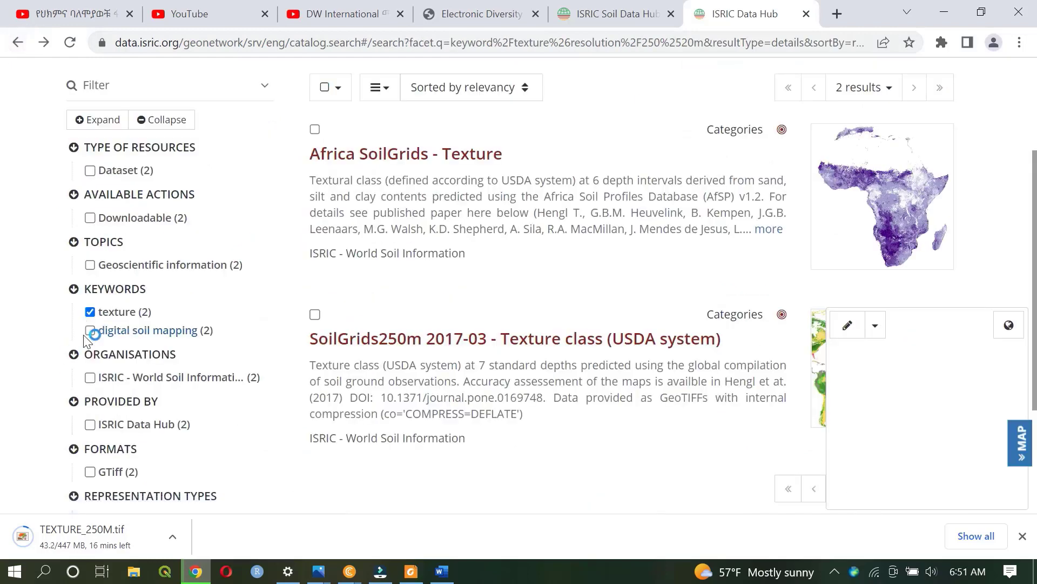
{"action": "scroll", "coordinate": [123, 341], "scroll_direction": "down", "scroll_amount": 3}
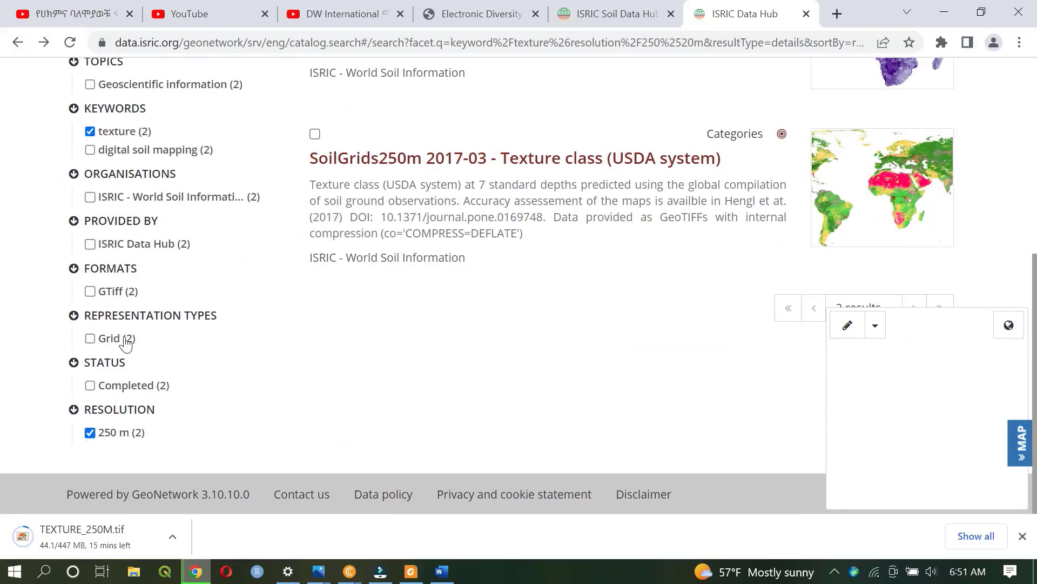
{"action": "left_click", "coordinate": [90, 433]}
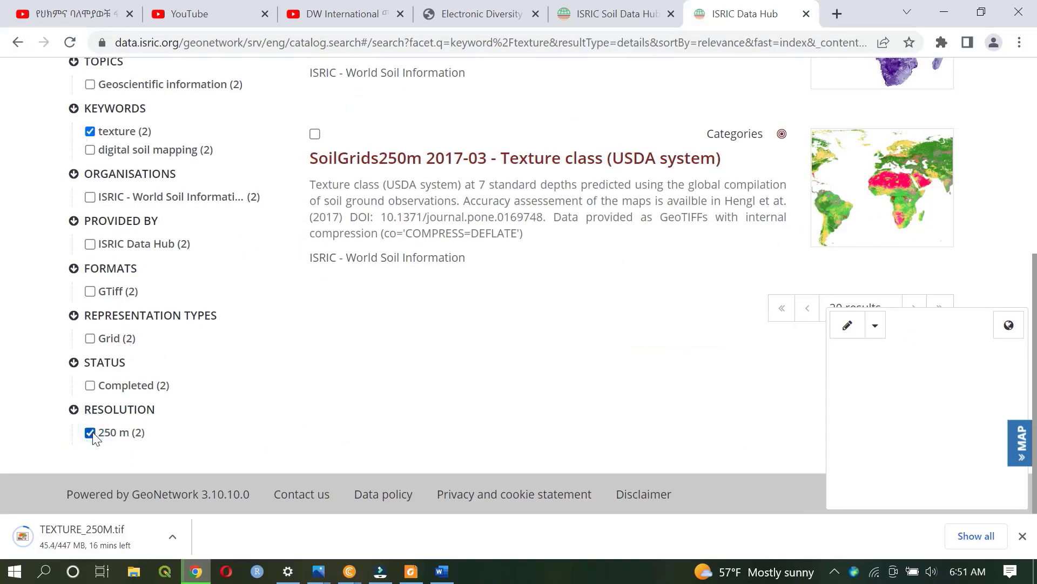
{"action": "scroll", "coordinate": [120, 348], "scroll_direction": "down", "scroll_amount": 1}
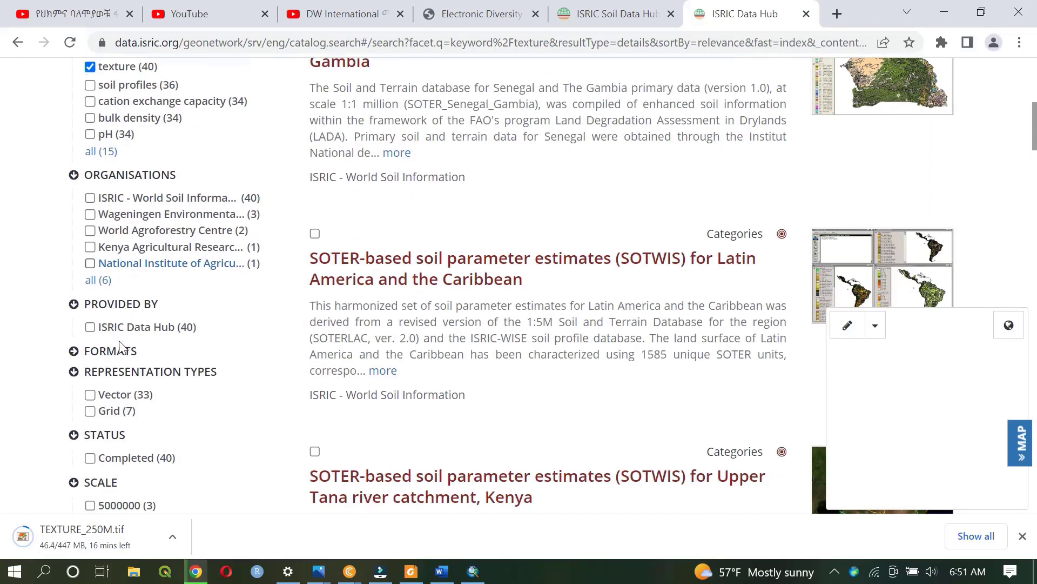
{"action": "scroll", "coordinate": [120, 347], "scroll_direction": "down", "scroll_amount": 1}
{"action": "scroll", "coordinate": [124, 352], "scroll_direction": "up", "scroll_amount": 3}
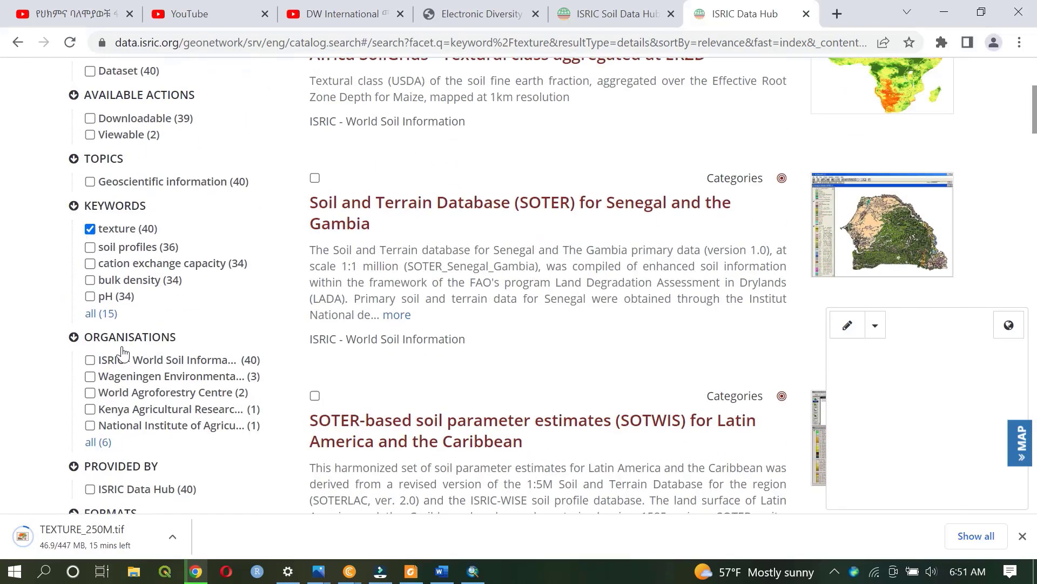
Step: Expand the full keyword list and switch the keyword filter from texture to pH
{"action": "left_click", "coordinate": [98, 313]}
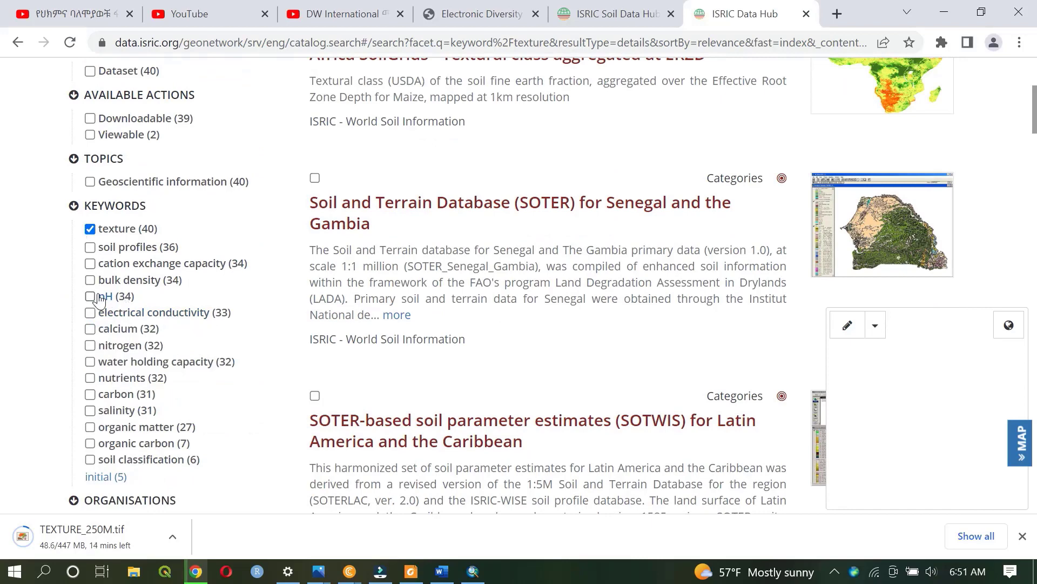
{"action": "left_click", "coordinate": [93, 296]}
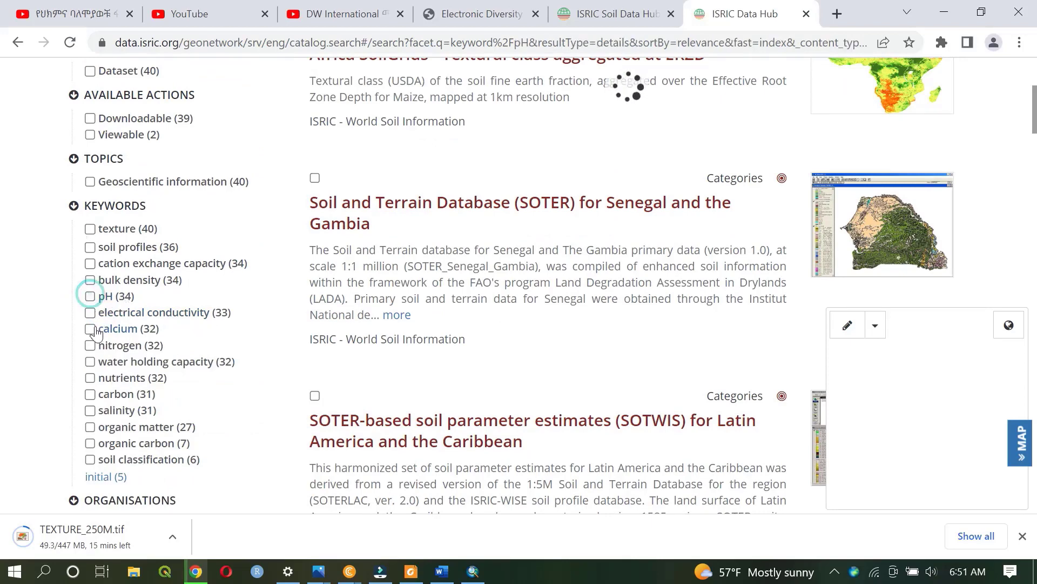
{"action": "left_click", "coordinate": [95, 318]}
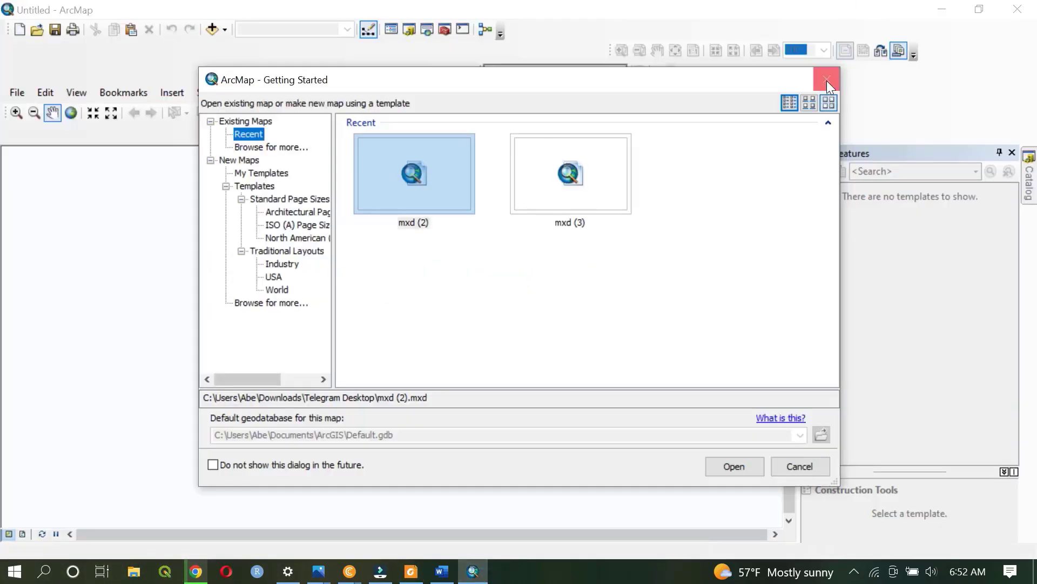
Step: In ArcMap, dismiss the Getting Started dialog, dock the Table Of Contents back into the main window and close it
{"action": "left_click", "coordinate": [828, 82]}
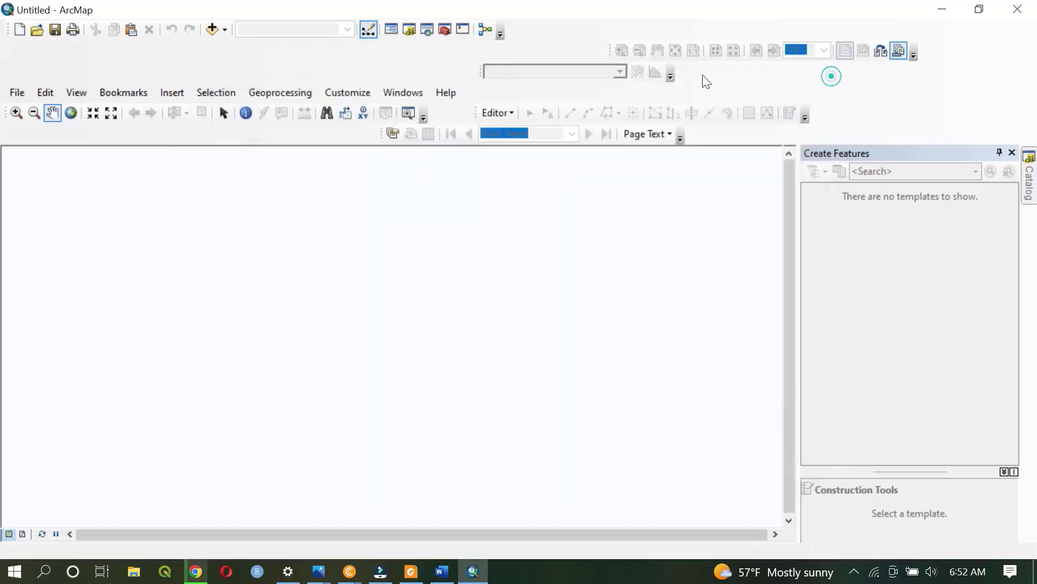
{"action": "left_click", "coordinate": [391, 28]}
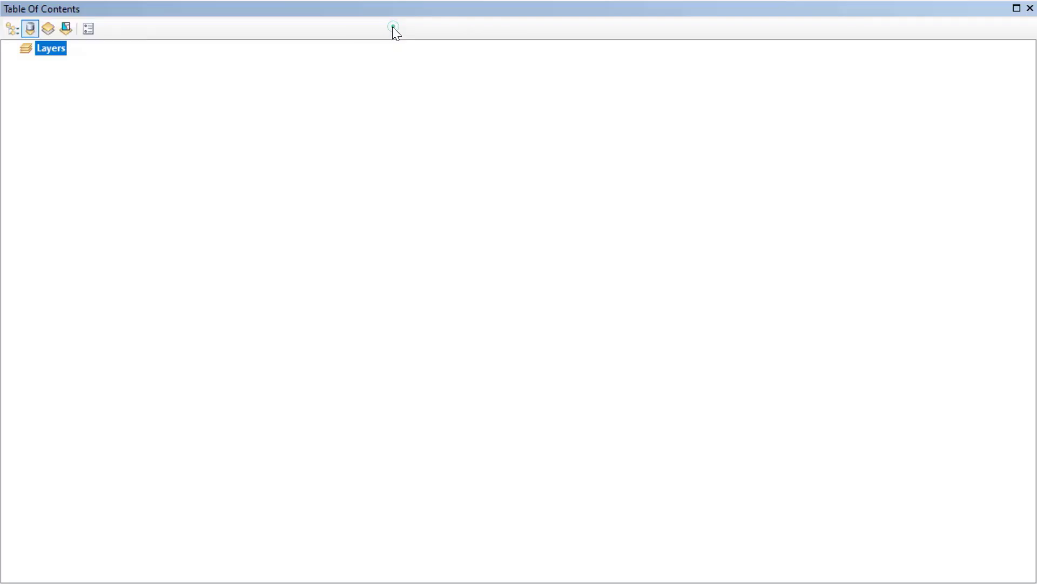
{"action": "double_click", "coordinate": [972, 15]}
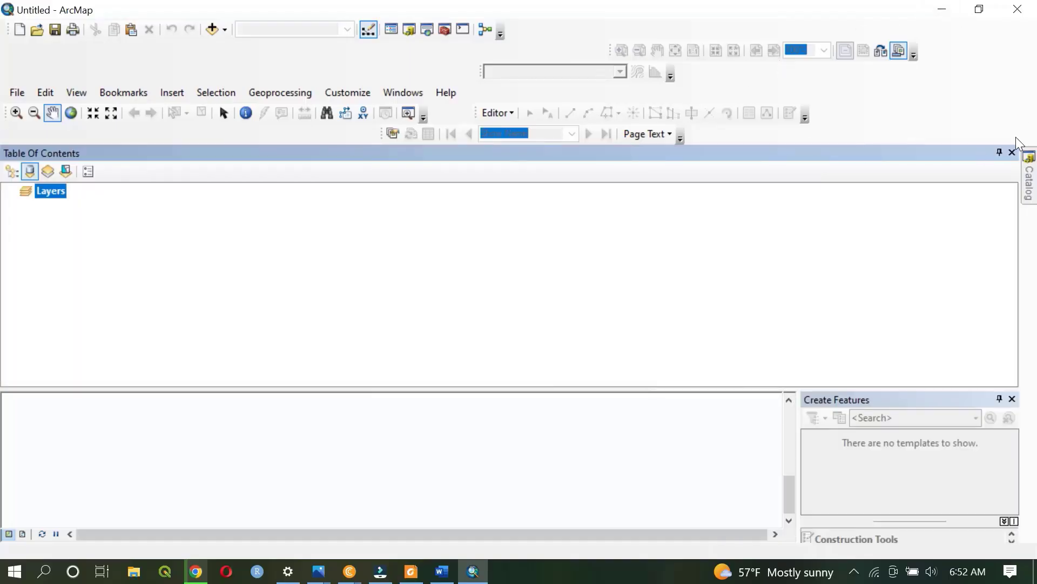
{"action": "left_click", "coordinate": [1012, 152]}
Step: Add the raster af_TEXMHT_T__M_sd1_250m.tif from the Soil DataISRIC folder to the map
{"action": "left_click", "coordinate": [212, 30]}
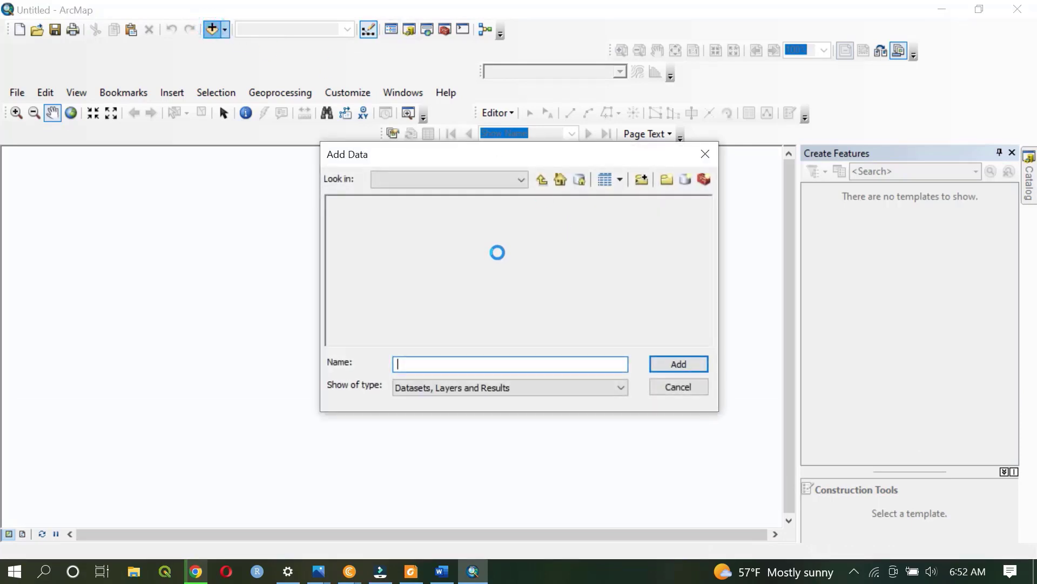
{"action": "left_click", "coordinate": [546, 182]}
{"action": "double_click", "coordinate": [339, 257]}
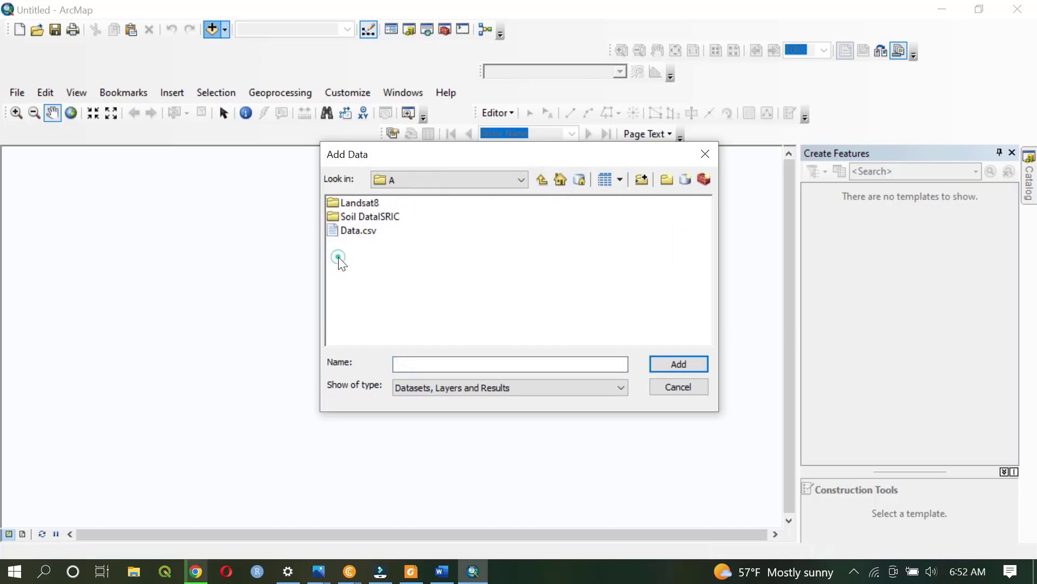
{"action": "double_click", "coordinate": [371, 218]}
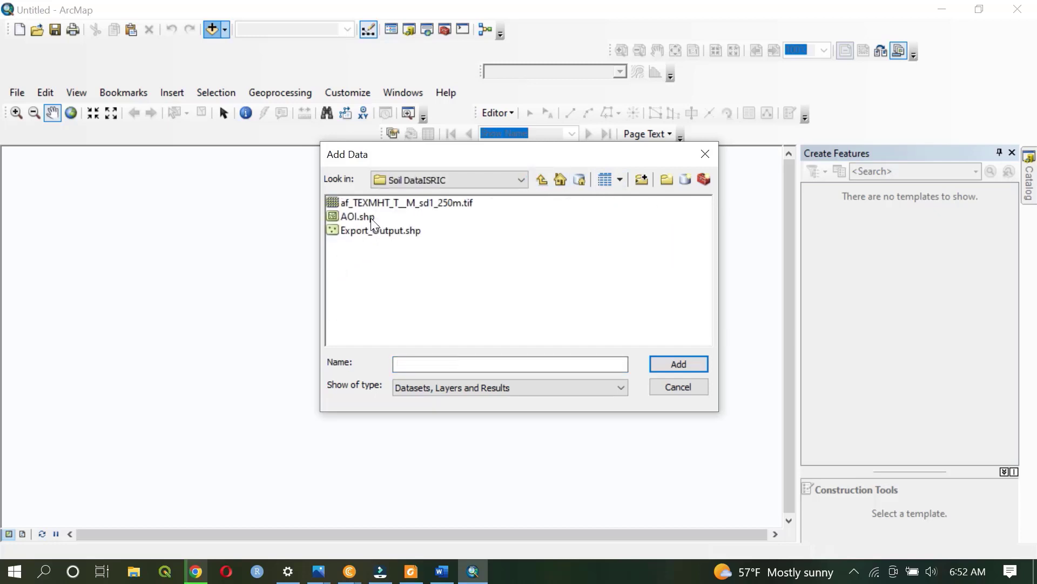
{"action": "double_click", "coordinate": [416, 203]}
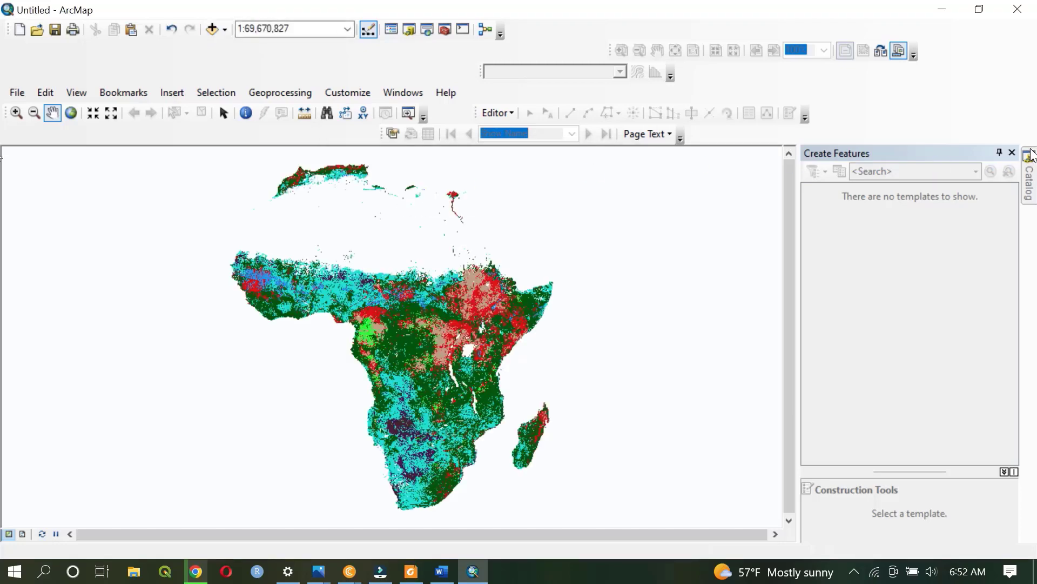
Step: Close the Create Features pane, reopen the Table Of Contents and reposition it as a narrow pane beside the map
{"action": "left_click", "coordinate": [1012, 153]}
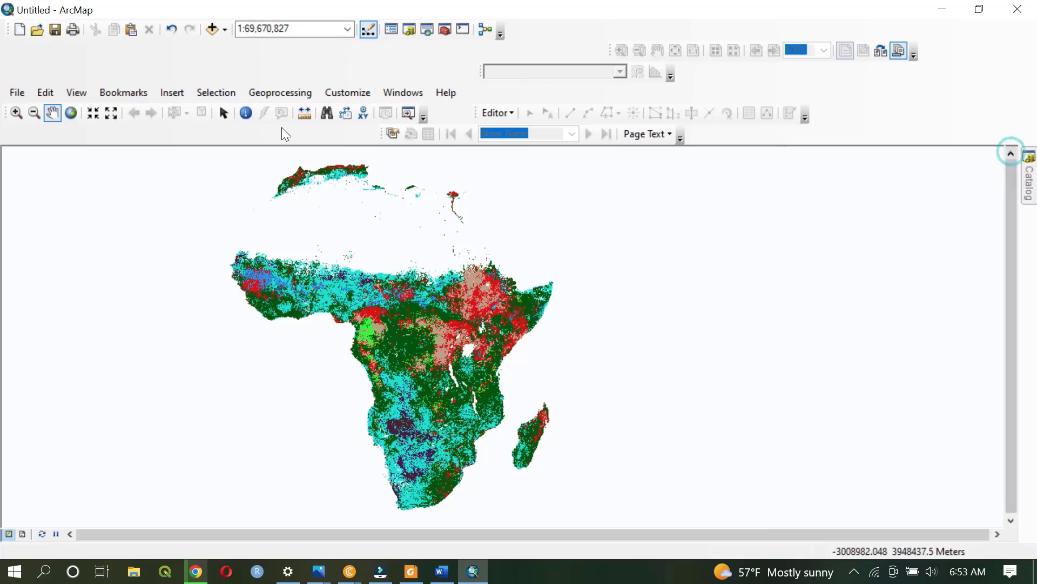
{"action": "left_click", "coordinate": [392, 29]}
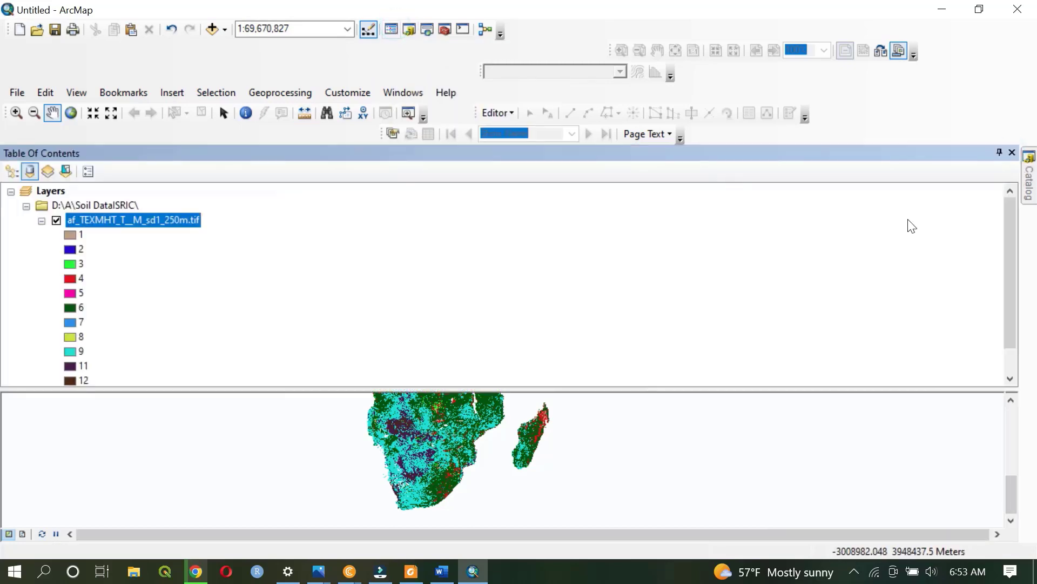
{"action": "left_click_drag", "start_coordinate": [1021, 252], "coordinate": [205, 294]}
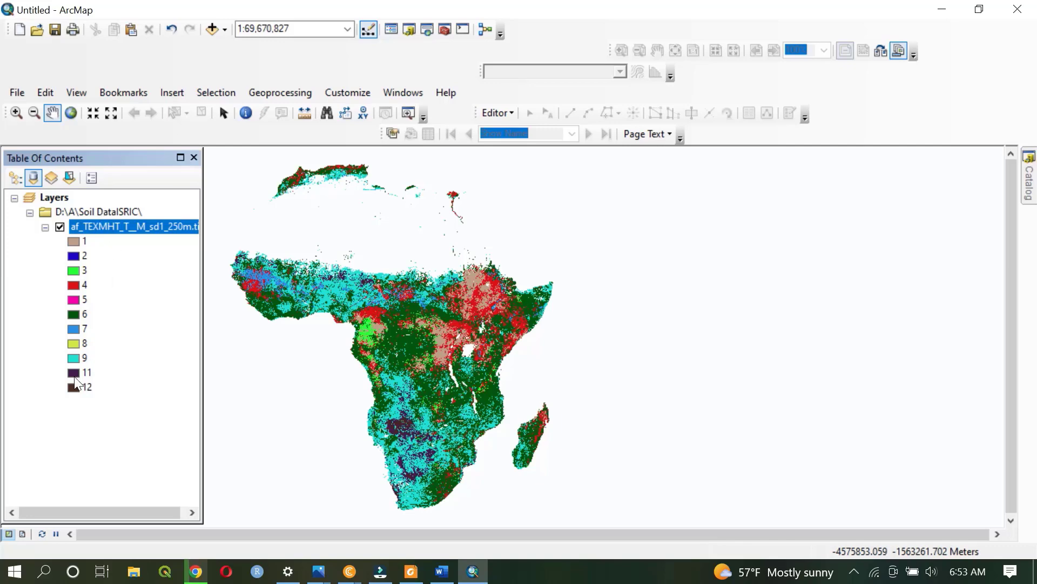
Step: Switch to Word to check the soil texture names for class codes 1 to 12, and return to ArcMap
{"action": "left_click", "coordinate": [442, 572]}
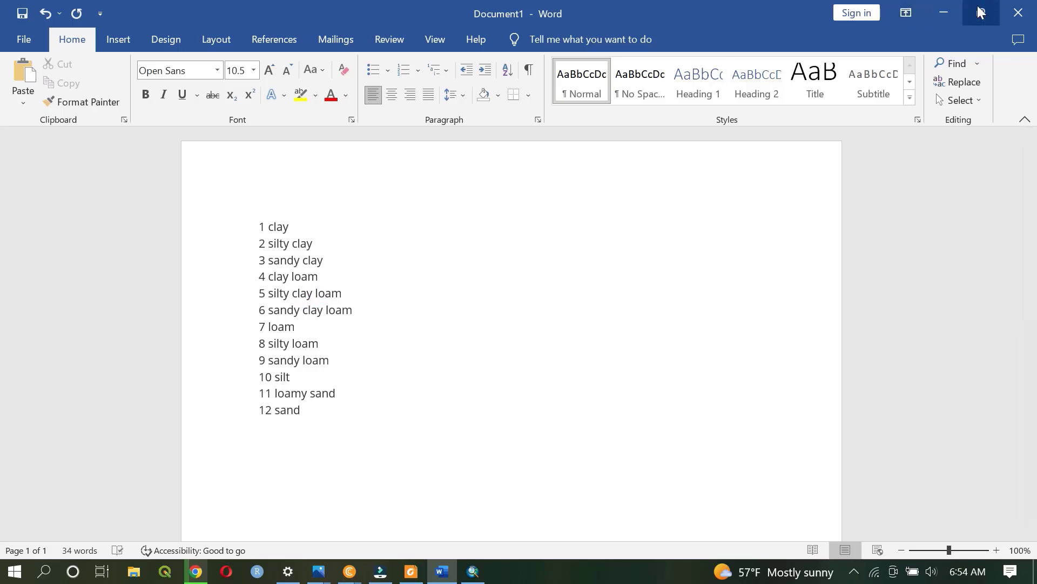
{"action": "left_click", "coordinate": [940, 11]}
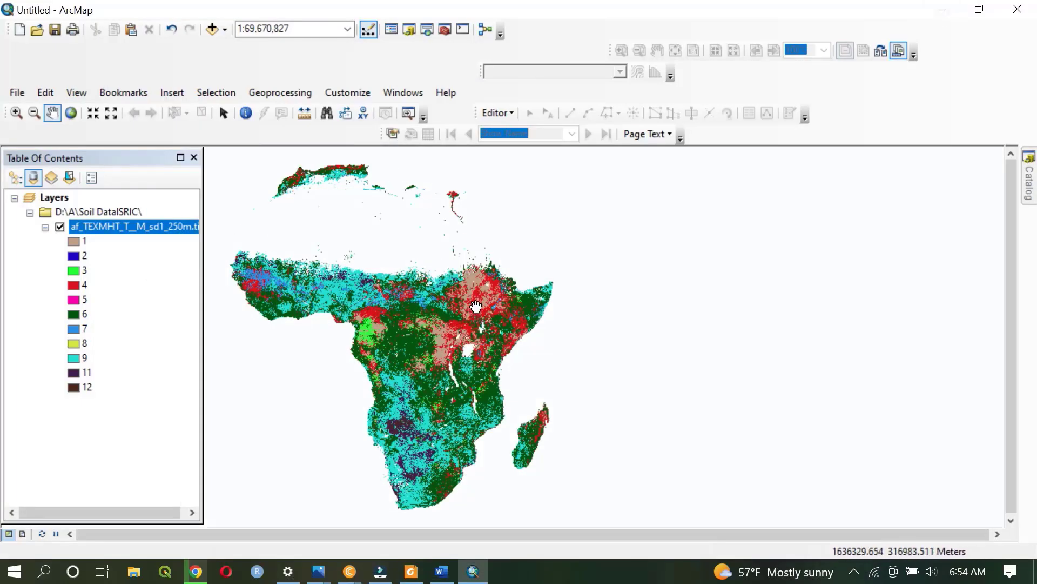
Step: Add the AOI.shp boundary from the Soil DataISRIC folder and zoom the map to that layer
{"action": "left_click", "coordinate": [212, 29]}
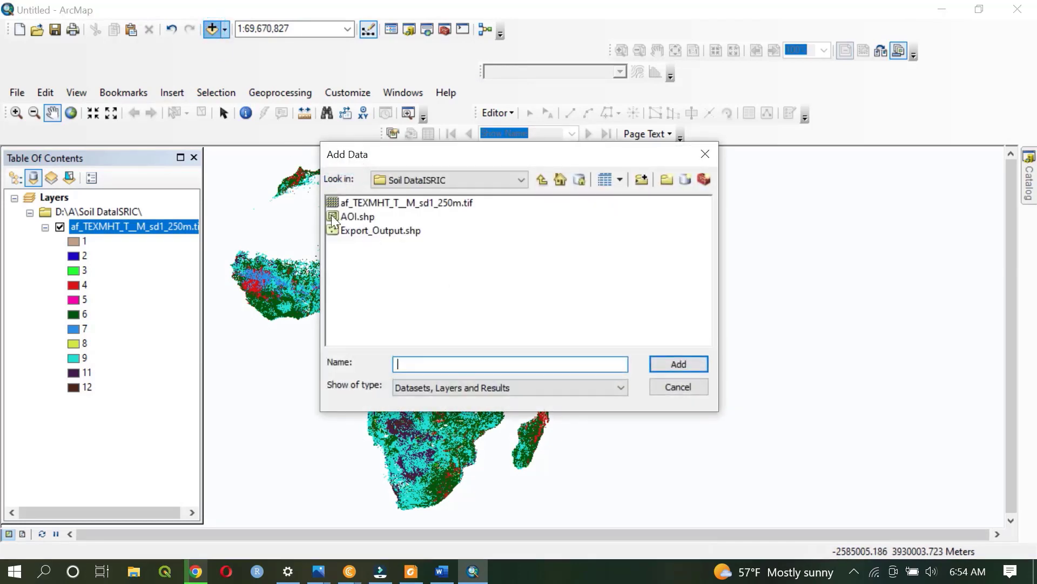
{"action": "left_click", "coordinate": [364, 216]}
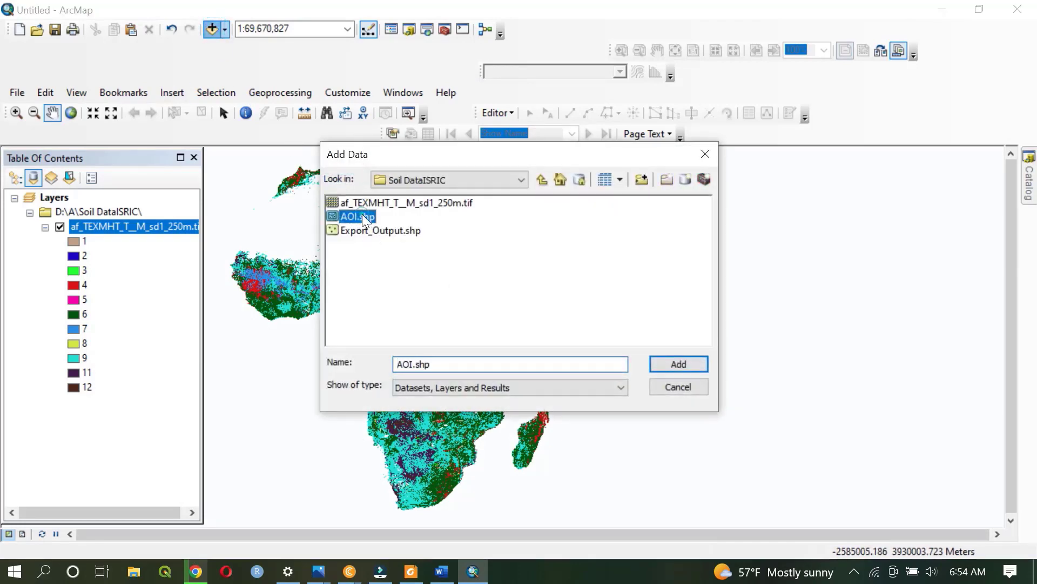
{"action": "left_click", "coordinate": [668, 362]}
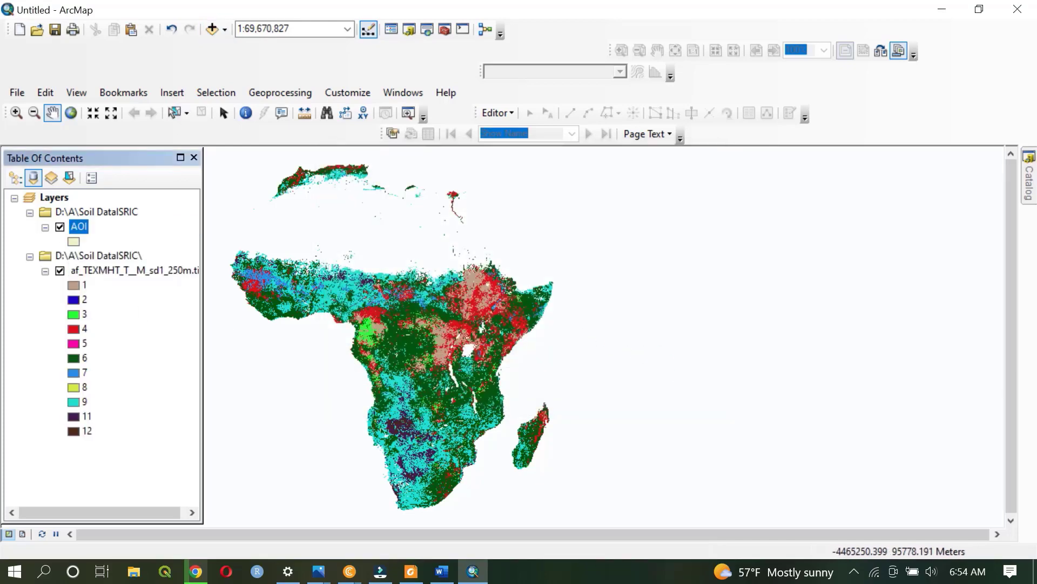
{"action": "right_click", "coordinate": [81, 227]}
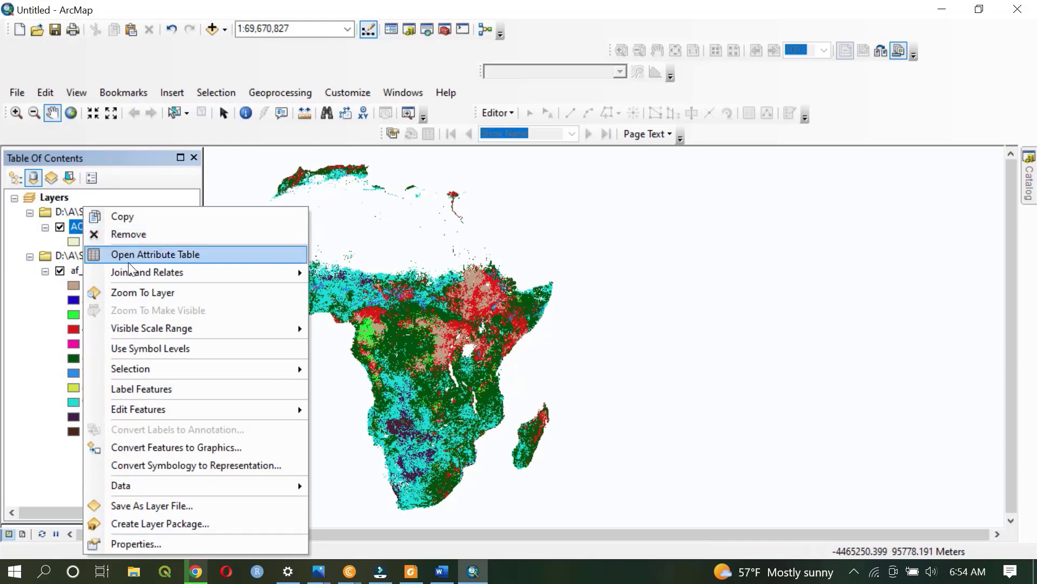
{"action": "left_click", "coordinate": [143, 292]}
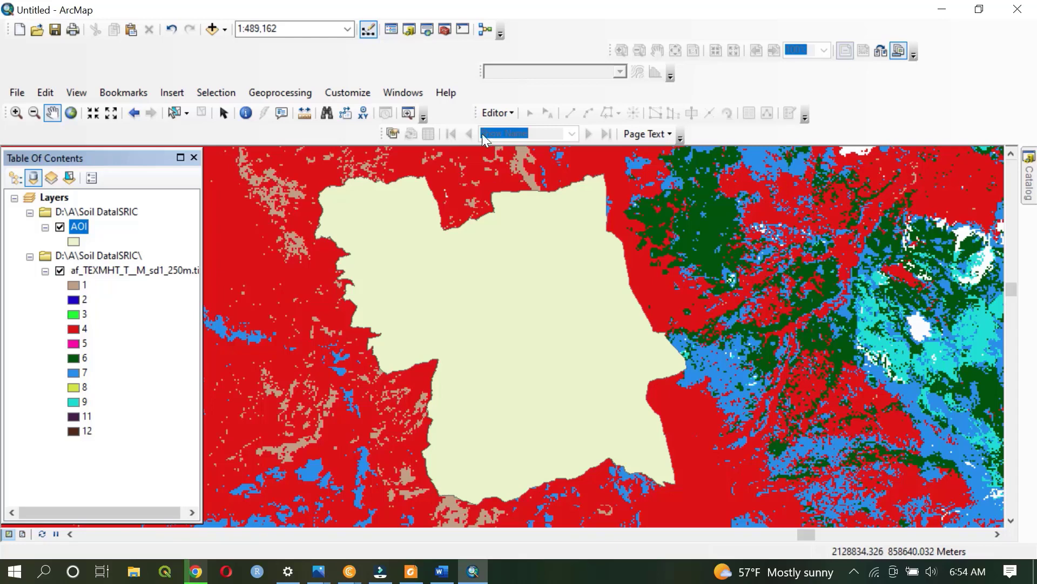
Step: Open the Extract by Mask tool from the Spatial Analyst Extraction toolset in ArcToolbox
{"action": "left_click", "coordinate": [445, 30]}
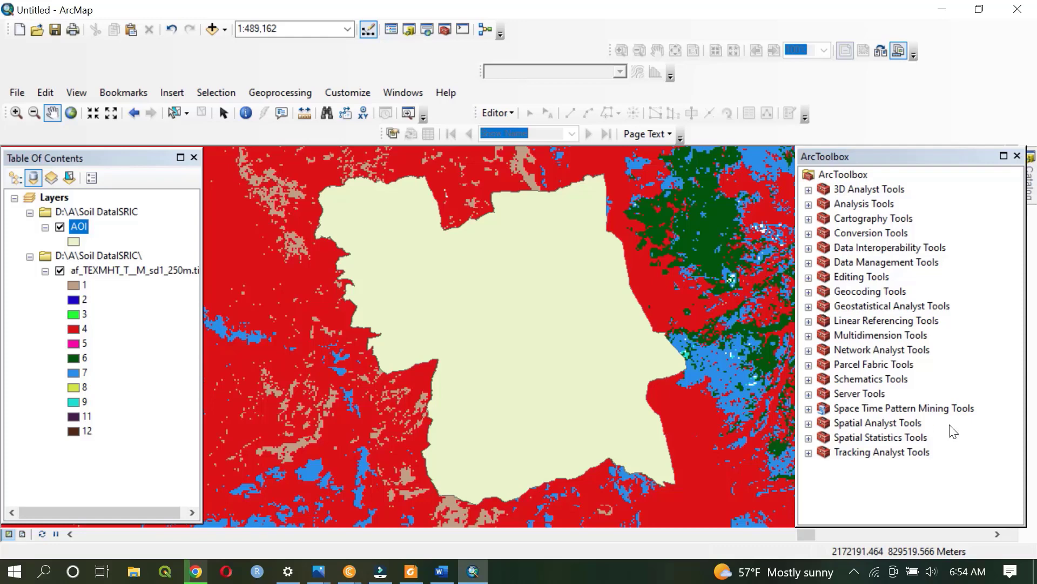
{"action": "left_click", "coordinate": [808, 423]}
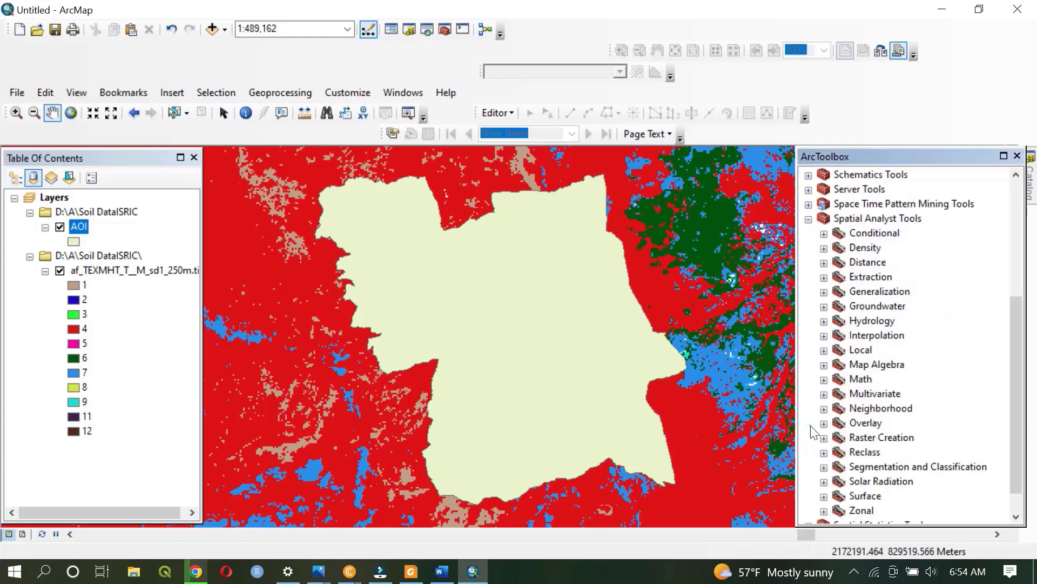
{"action": "left_click", "coordinate": [870, 278]}
{"action": "left_click", "coordinate": [824, 277]}
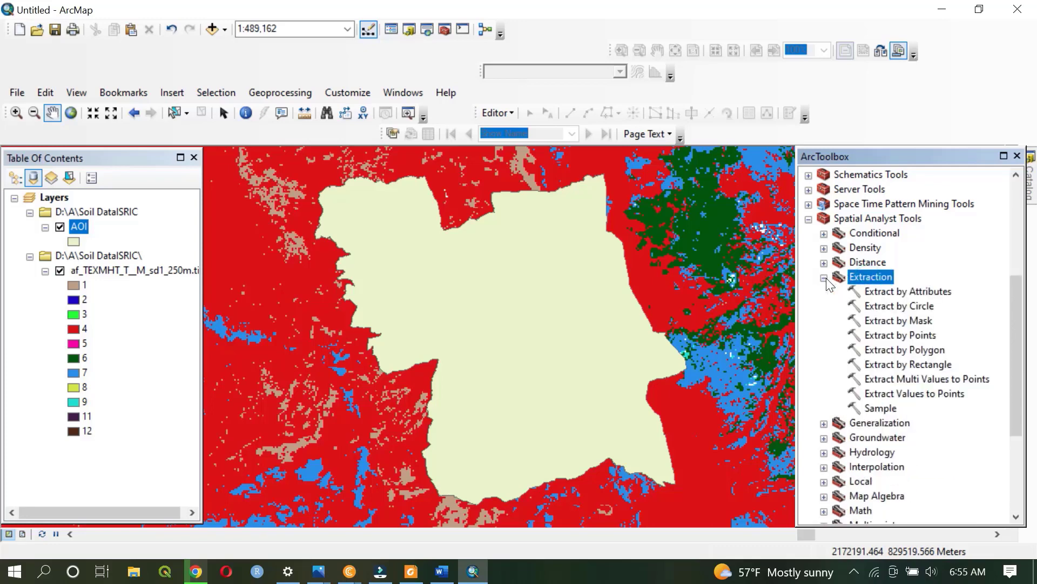
{"action": "double_click", "coordinate": [898, 320]}
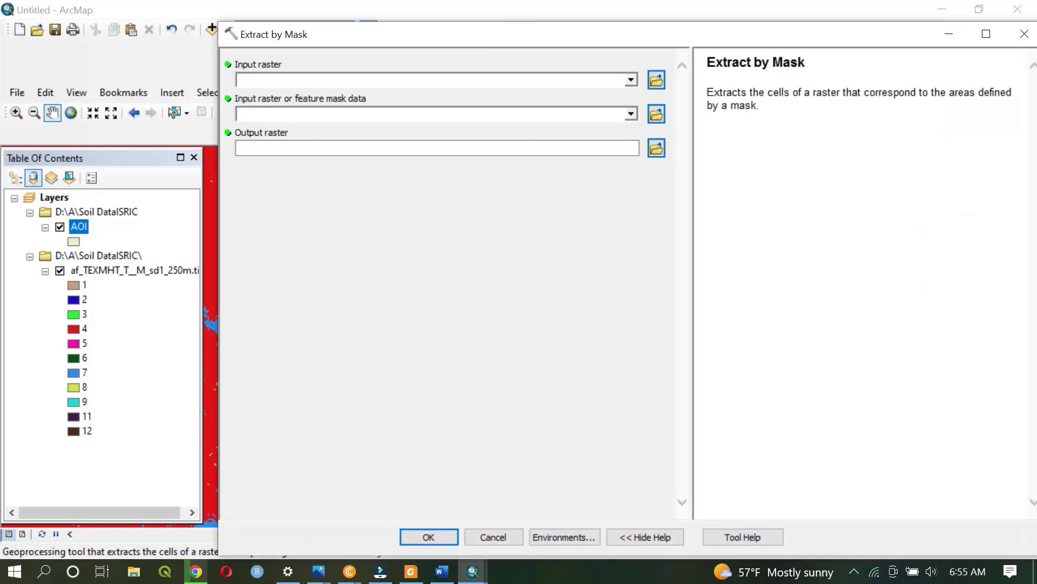
{"action": "left_click_drag", "start_coordinate": [371, 40], "coordinate": [427, 74]}
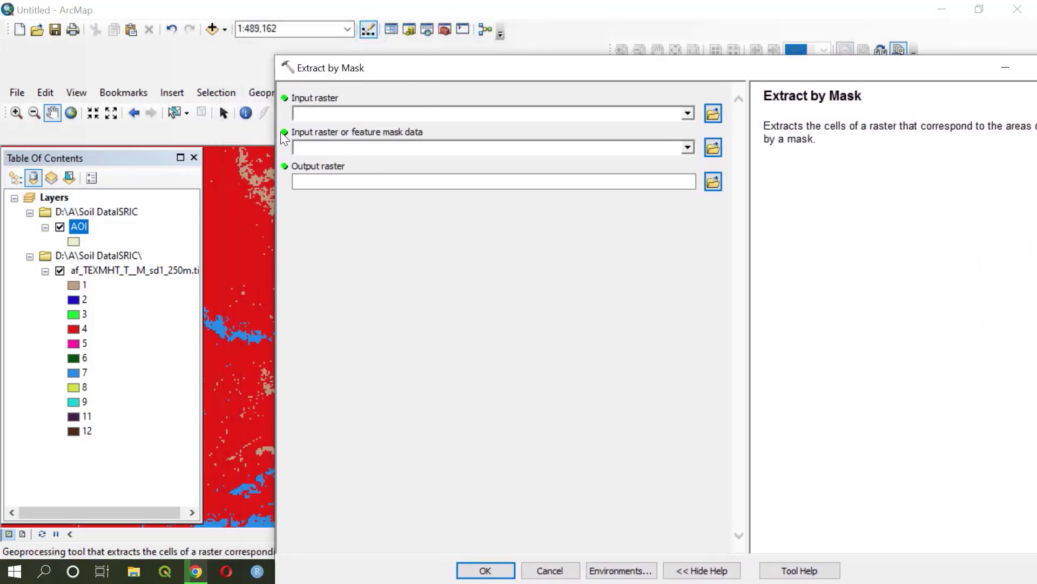
Step: Set af_TEXMHT_T__M_sd1_250m.tif as the input raster and AOI as the feature mask data
{"action": "left_click", "coordinate": [688, 114]}
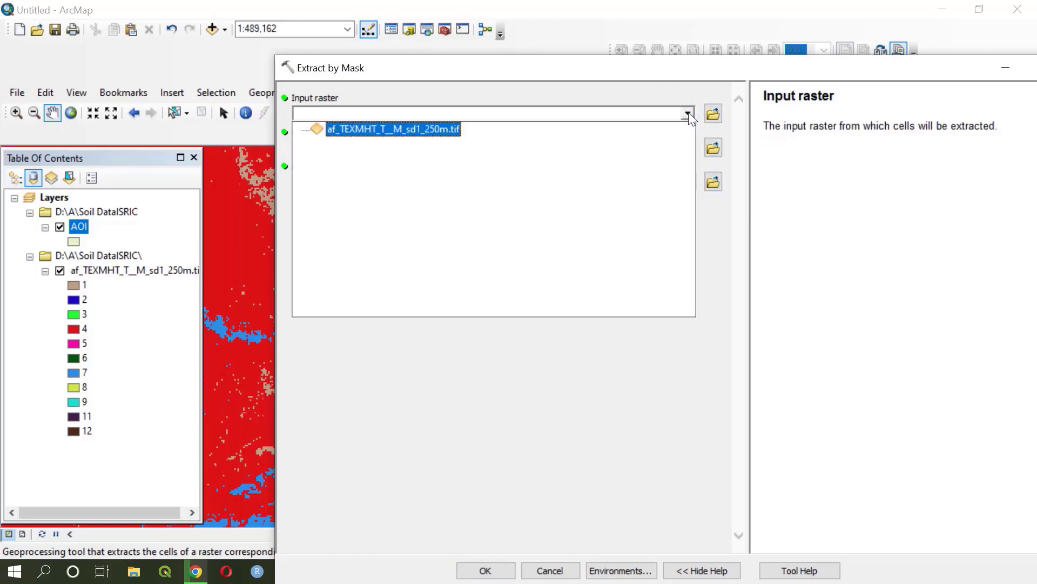
{"action": "left_click", "coordinate": [348, 127]}
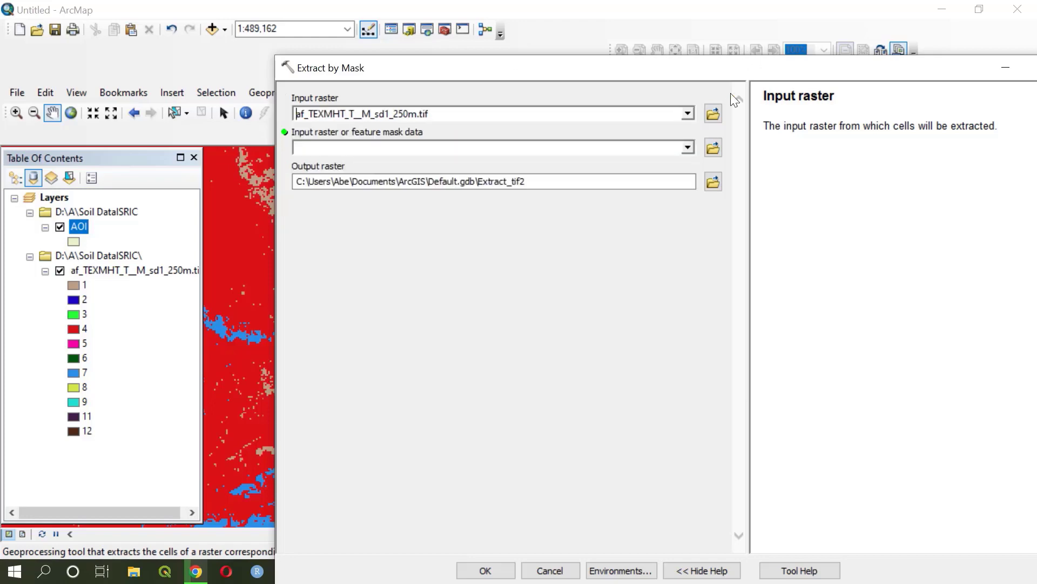
{"action": "left_click", "coordinate": [687, 147]}
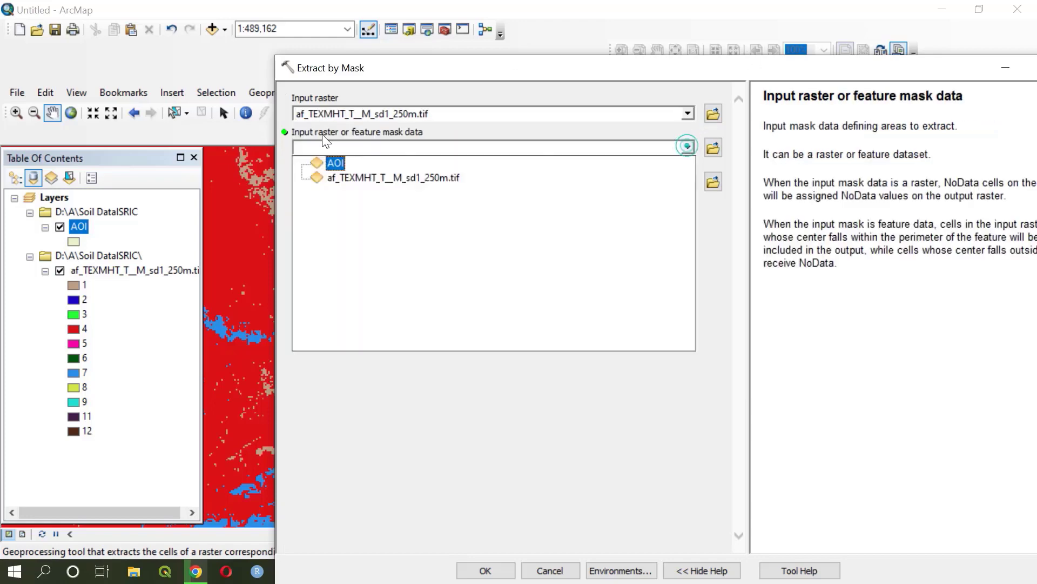
{"action": "left_click", "coordinate": [336, 163]}
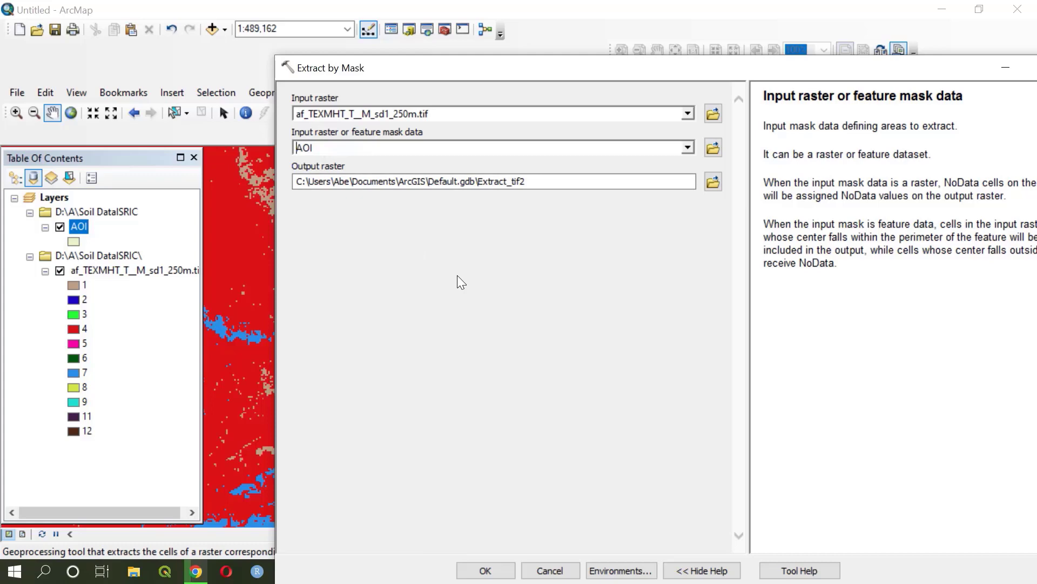
Step: Name the output raster AOI_sOILTEXTURE in Trash.gdb and run the extraction
{"action": "left_click", "coordinate": [713, 181]}
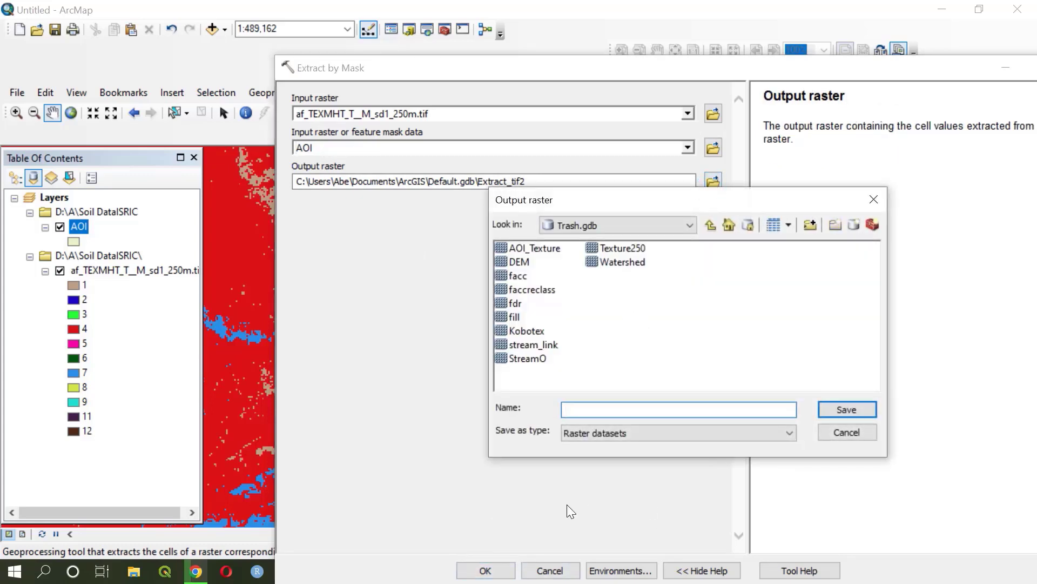
{"action": "left_click", "coordinate": [589, 408]}
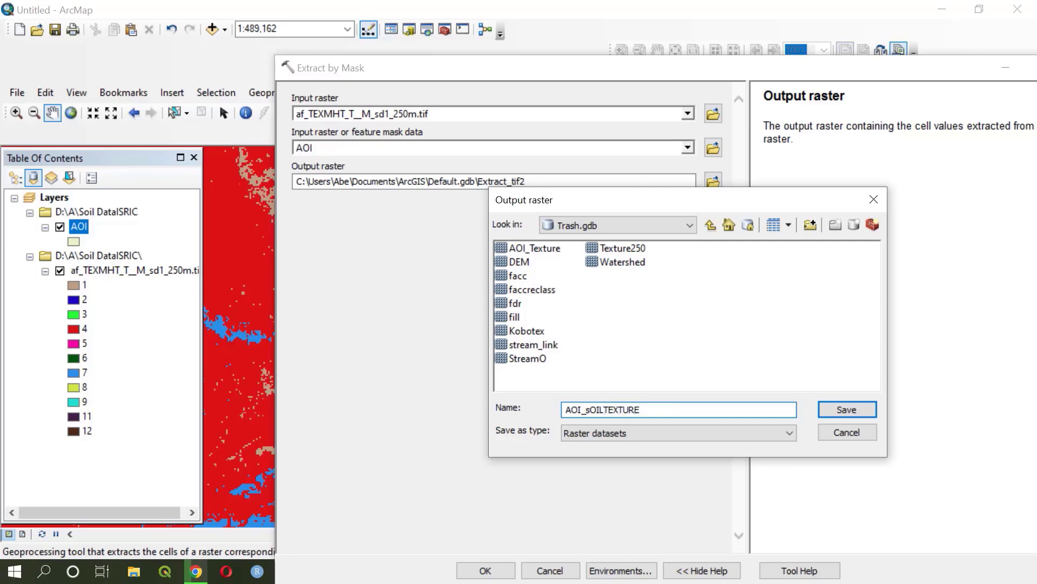
{"action": "left_click", "coordinate": [846, 409]}
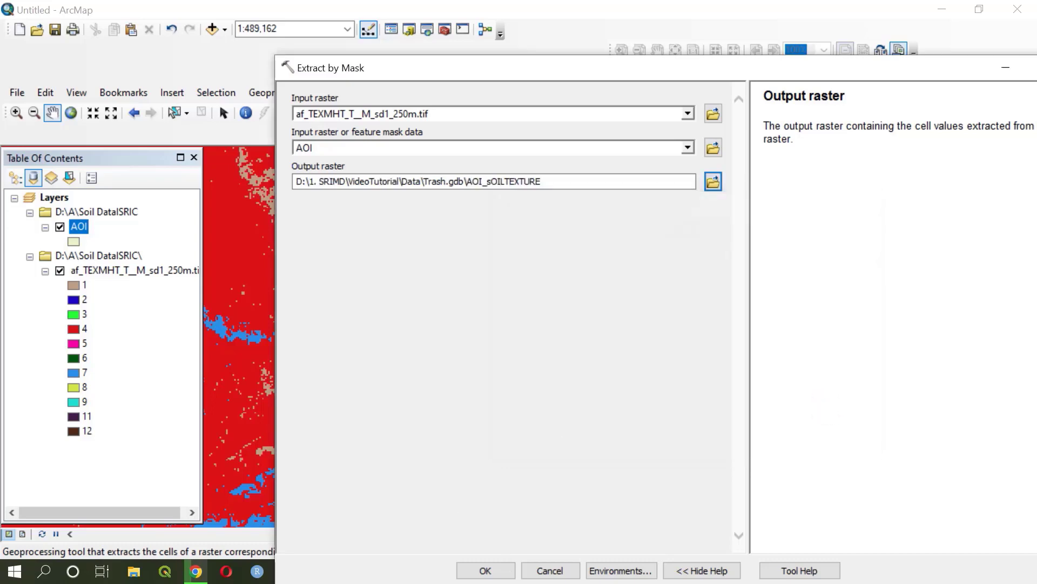
{"action": "left_click", "coordinate": [487, 571]}
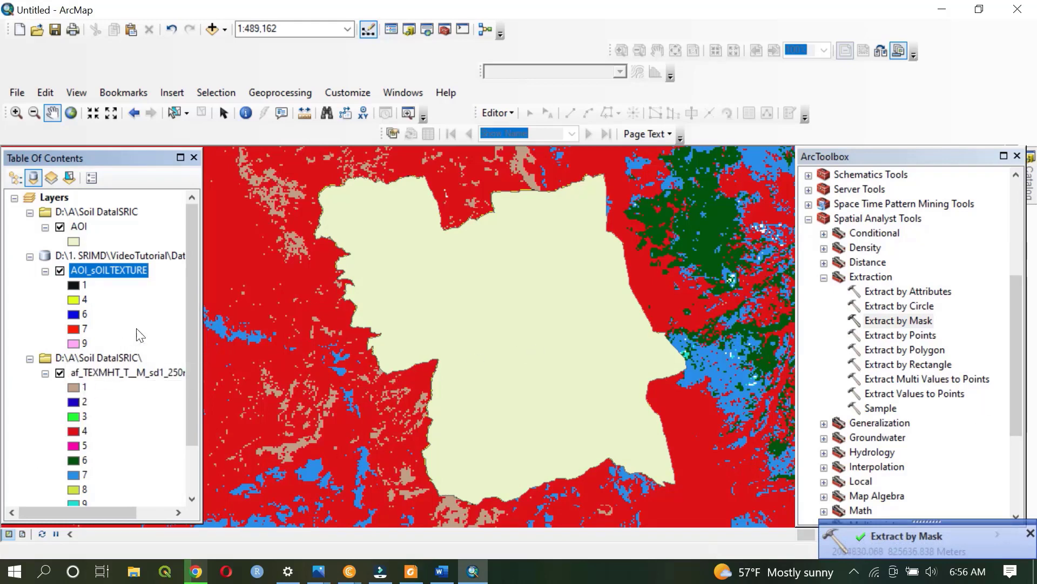
Step: Compare the legends of the extracted and original rasters, and hide the original af_TEXMHT_T__M_sd1_250m.tif layer
{"action": "scroll", "coordinate": [117, 415], "scroll_direction": "down", "scroll_amount": 2}
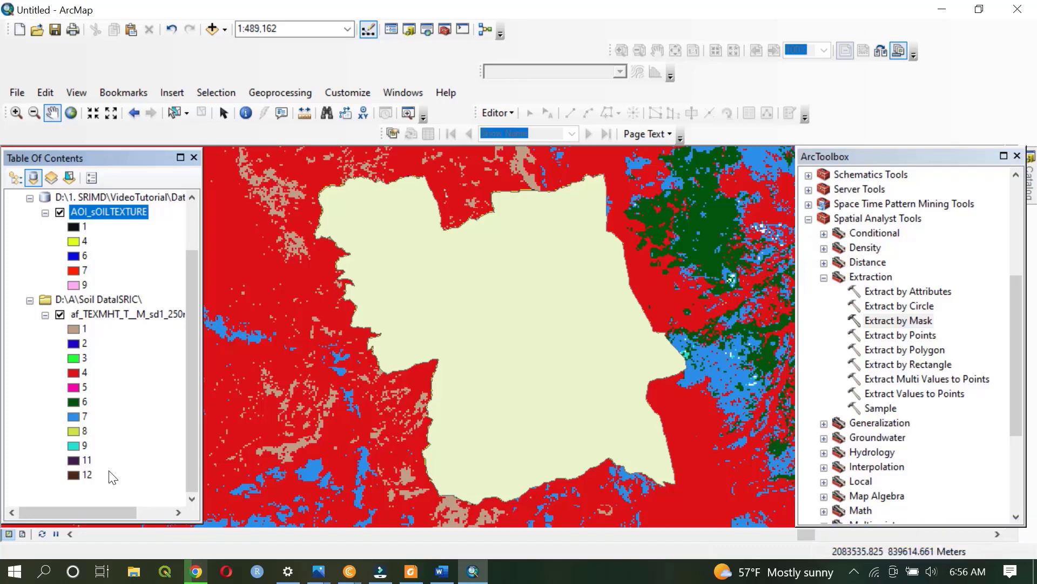
{"action": "scroll", "coordinate": [502, 395], "scroll_direction": "up", "scroll_amount": 2}
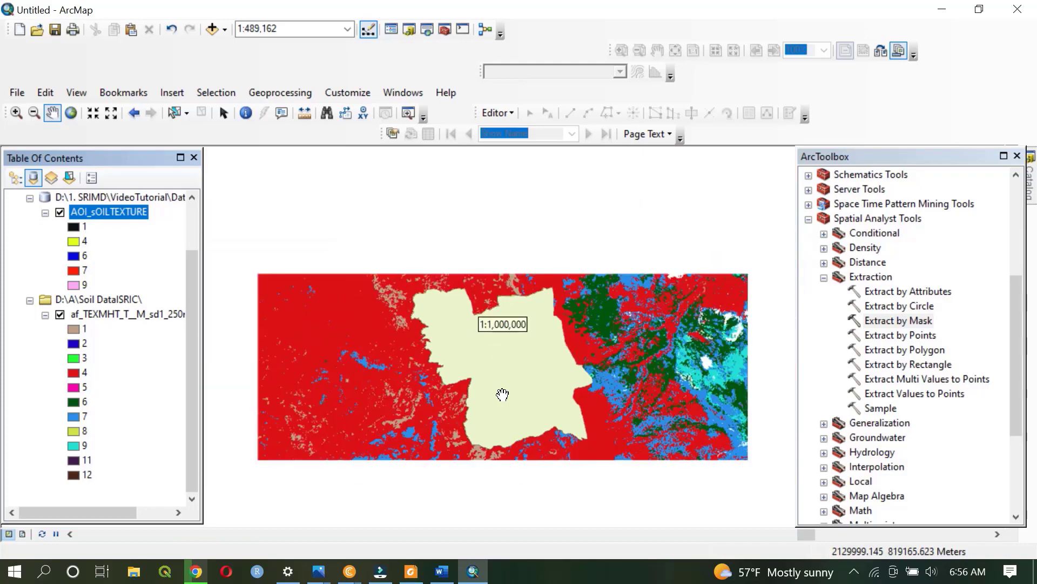
{"action": "scroll", "coordinate": [501, 395], "scroll_direction": "up", "scroll_amount": 1}
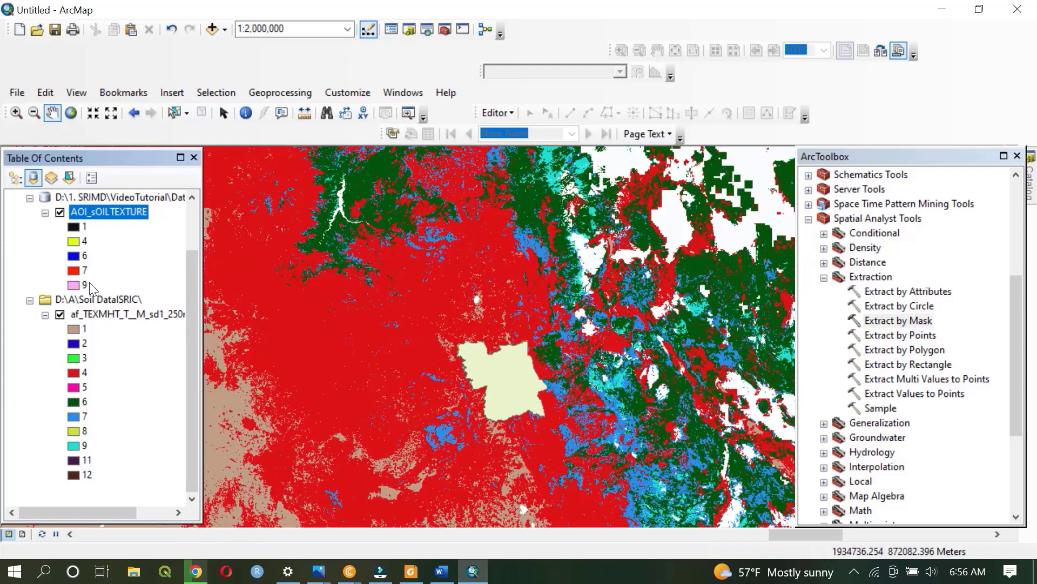
{"action": "right_click", "coordinate": [122, 316]}
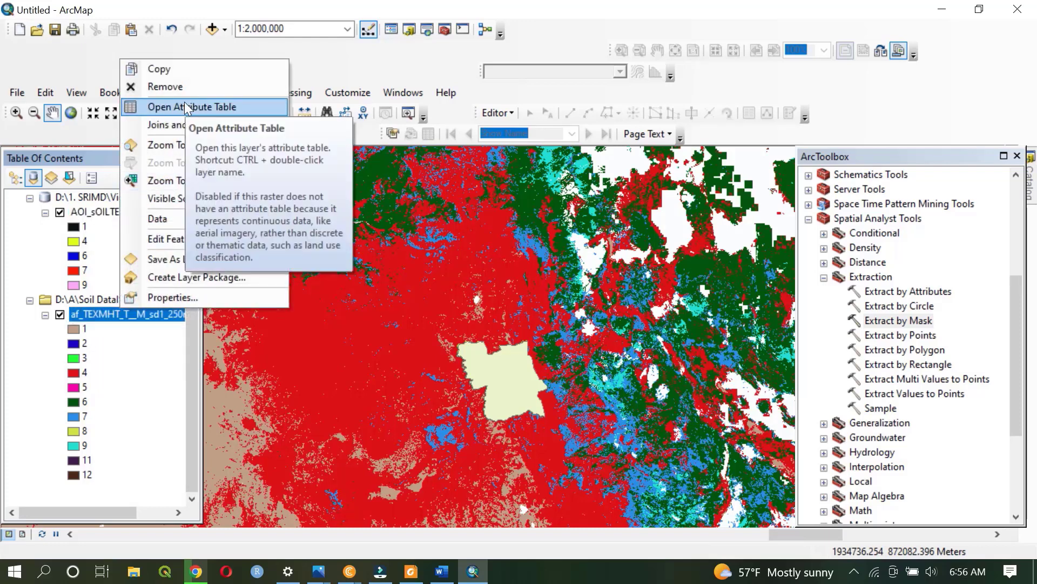
{"action": "left_click", "coordinate": [60, 315]}
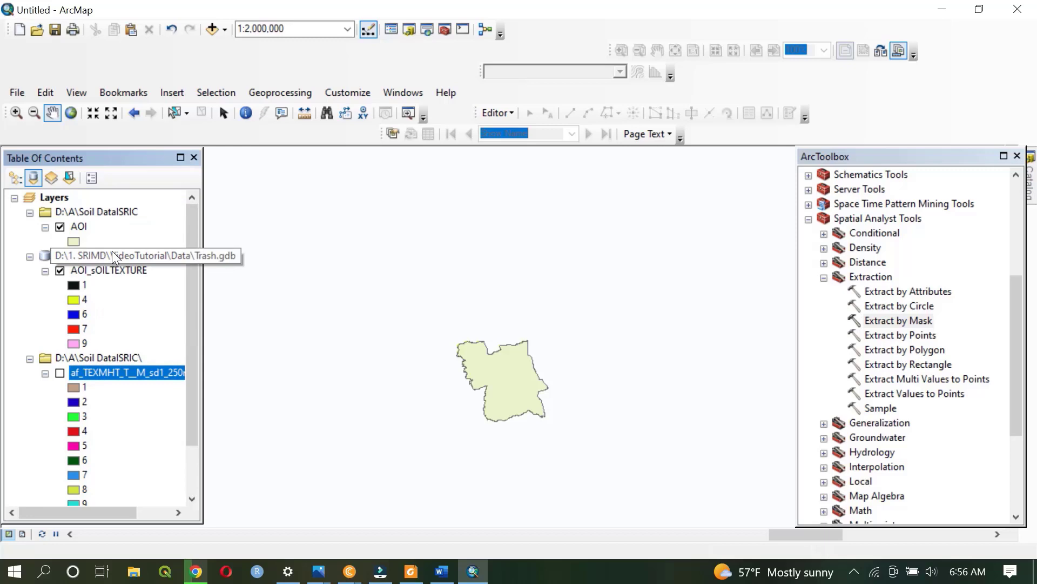
Step: Change the AOI boundary layer's symbol to Hollow
{"action": "left_click", "coordinate": [73, 241]}
{"action": "left_click", "coordinate": [504, 252]}
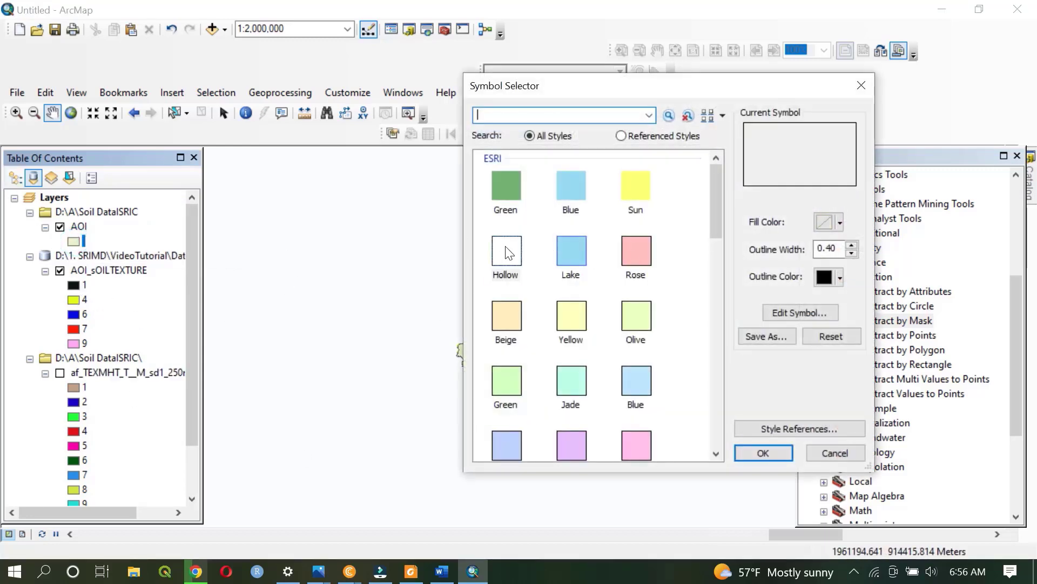
{"action": "left_click", "coordinate": [763, 453]}
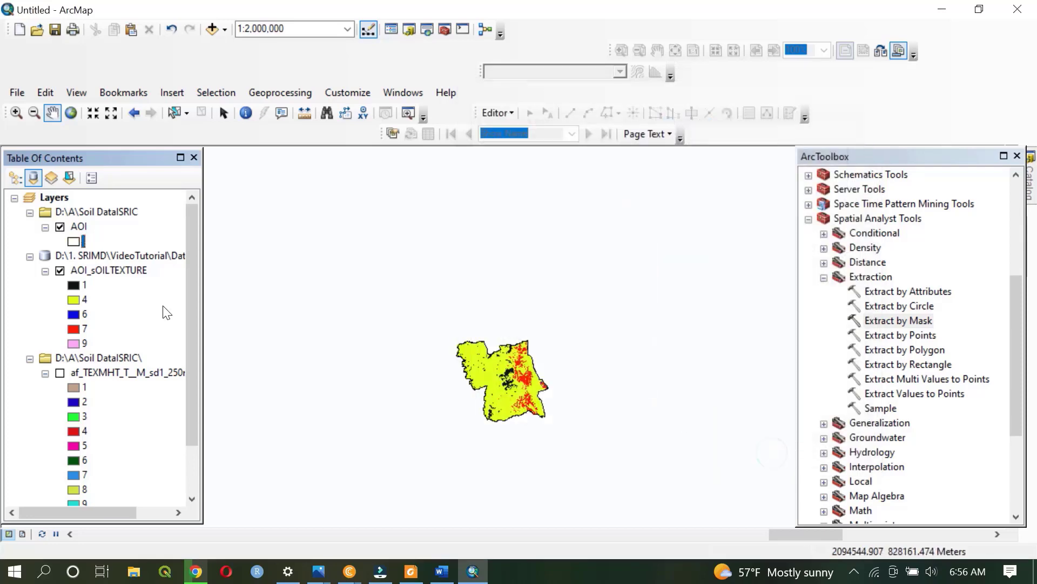
Step: Zoom to the AOI layer and open the attribute table of the AOI_sOILTEXTURE raster
{"action": "right_click", "coordinate": [80, 231]}
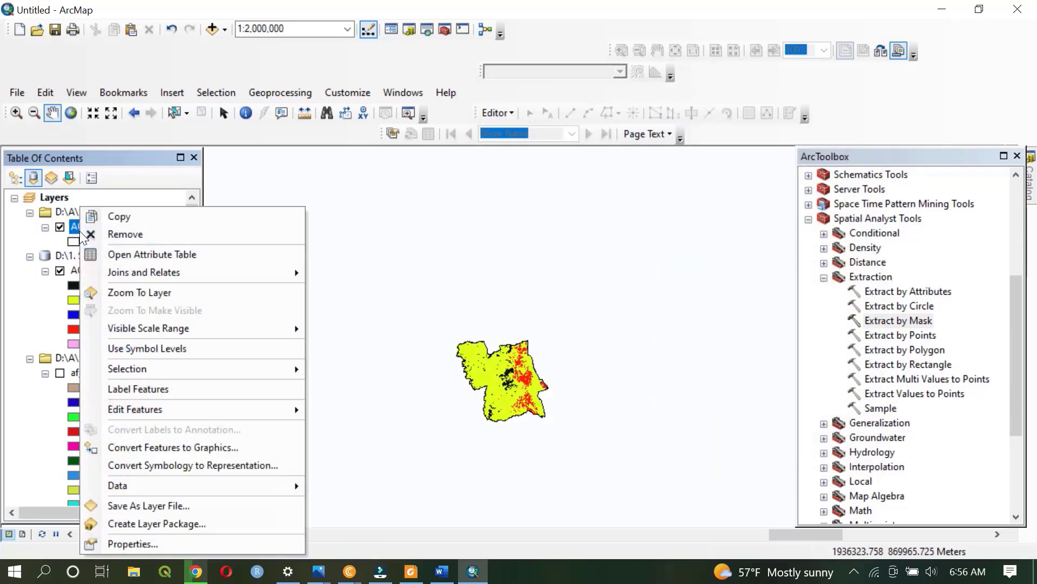
{"action": "left_click", "coordinate": [122, 292]}
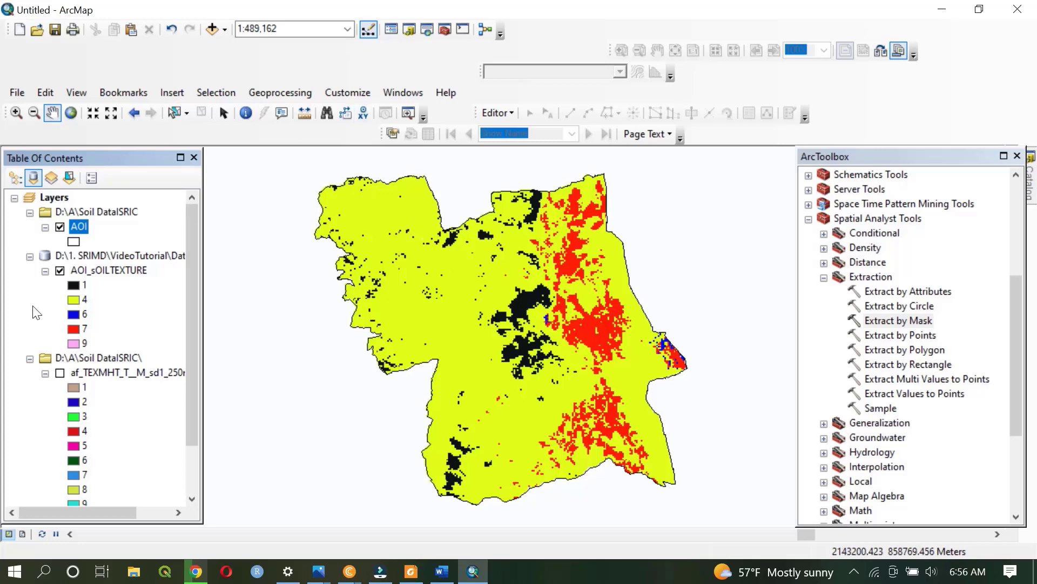
{"action": "right_click", "coordinate": [98, 270]}
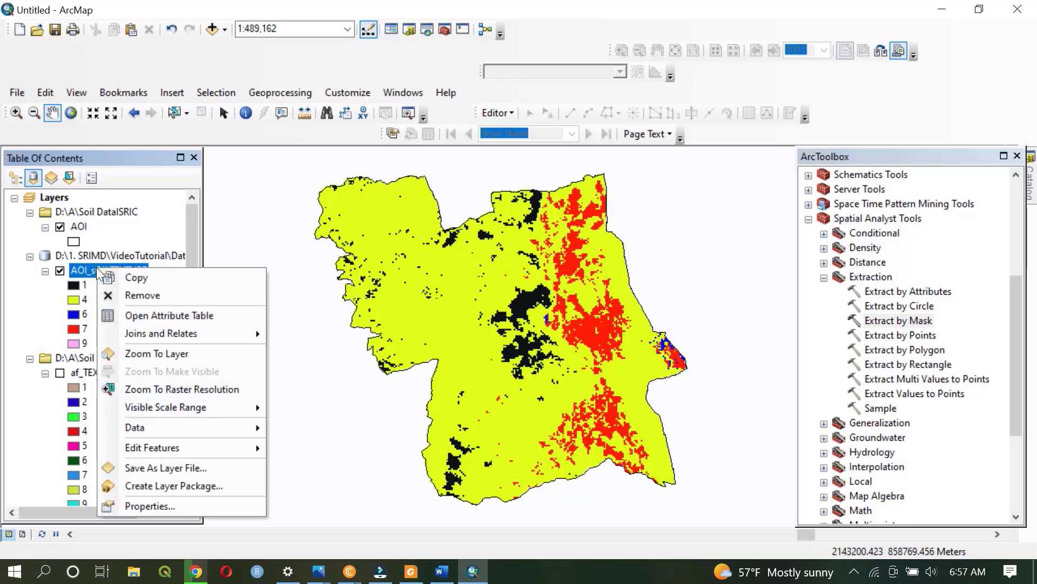
{"action": "left_click", "coordinate": [181, 313]}
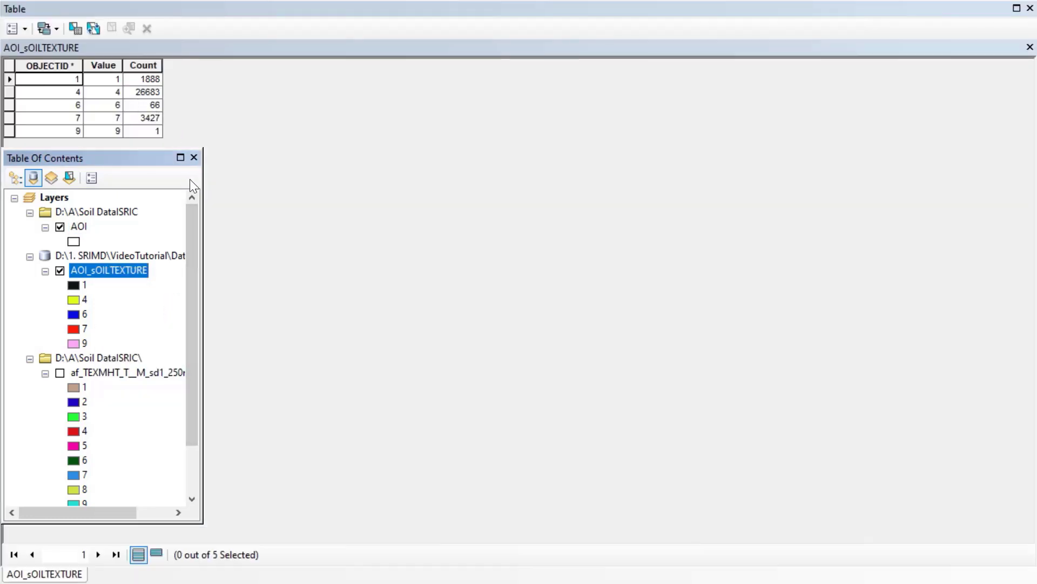
{"action": "left_click", "coordinate": [618, 11]}
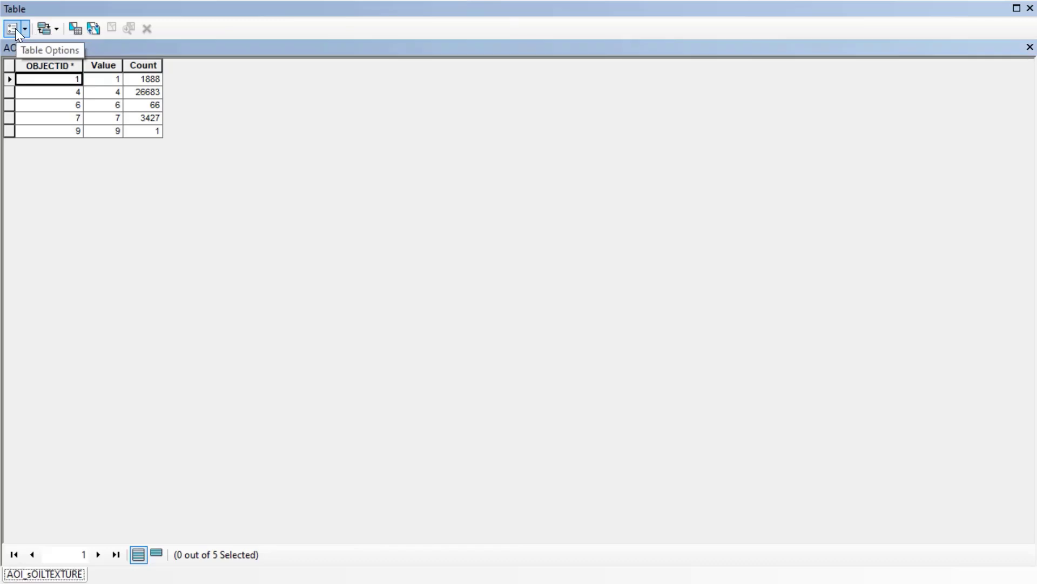
Step: Add a text field named Texure_class to the AOI_sOILTEXTURE attribute table
{"action": "left_click", "coordinate": [18, 26]}
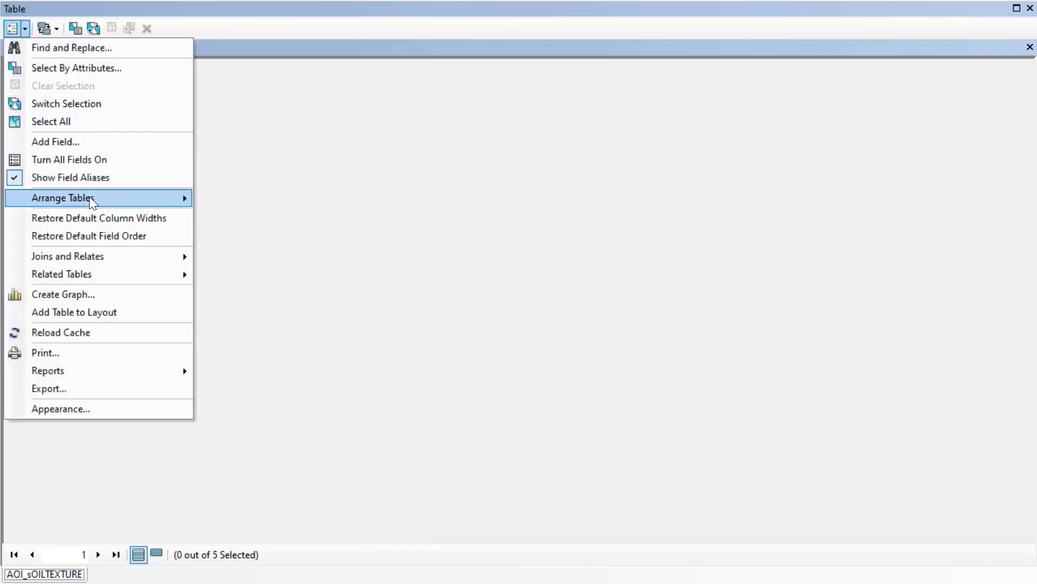
{"action": "left_click", "coordinate": [88, 142]}
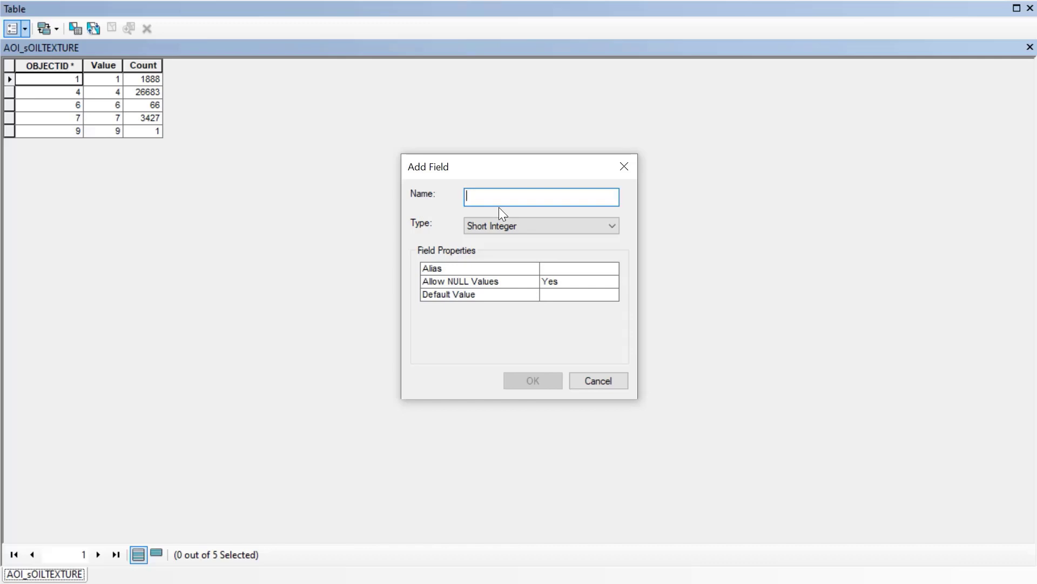
{"action": "type", "text": "Te"}
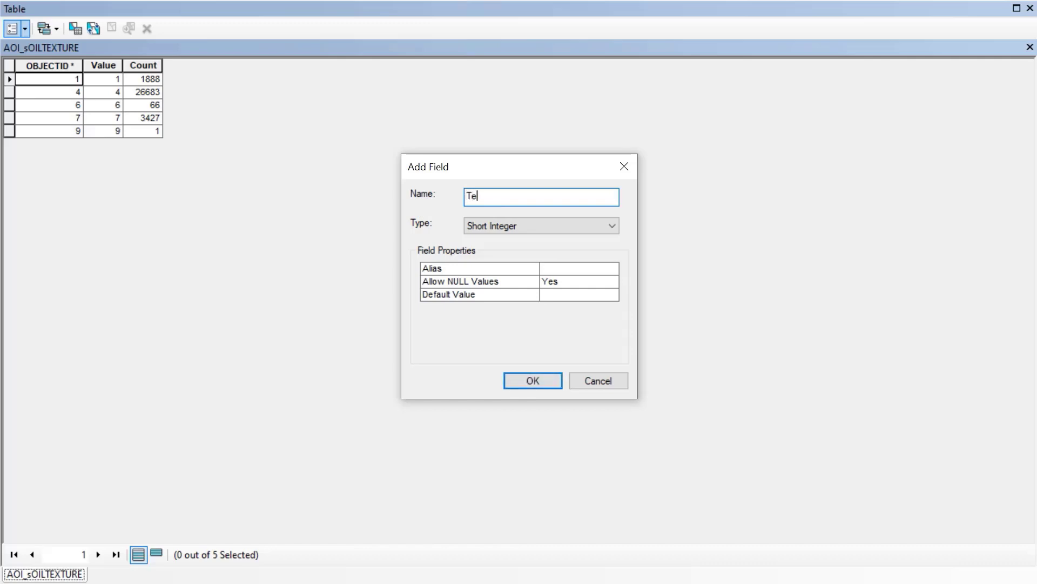
{"action": "type", "text": "xure_class"}
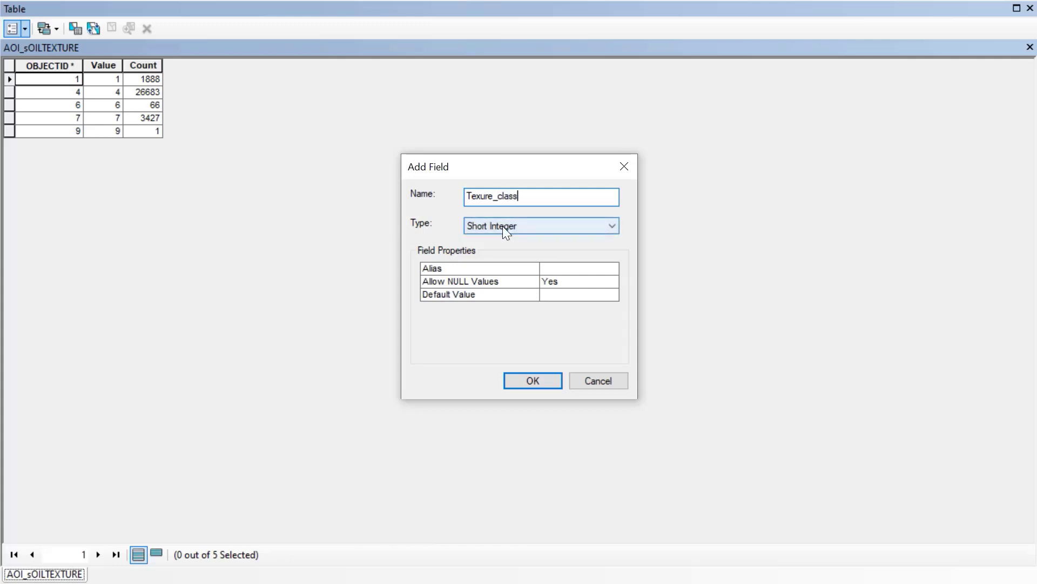
{"action": "left_click", "coordinate": [503, 226]}
{"action": "left_click", "coordinate": [499, 287]}
{"action": "left_click", "coordinate": [533, 381]}
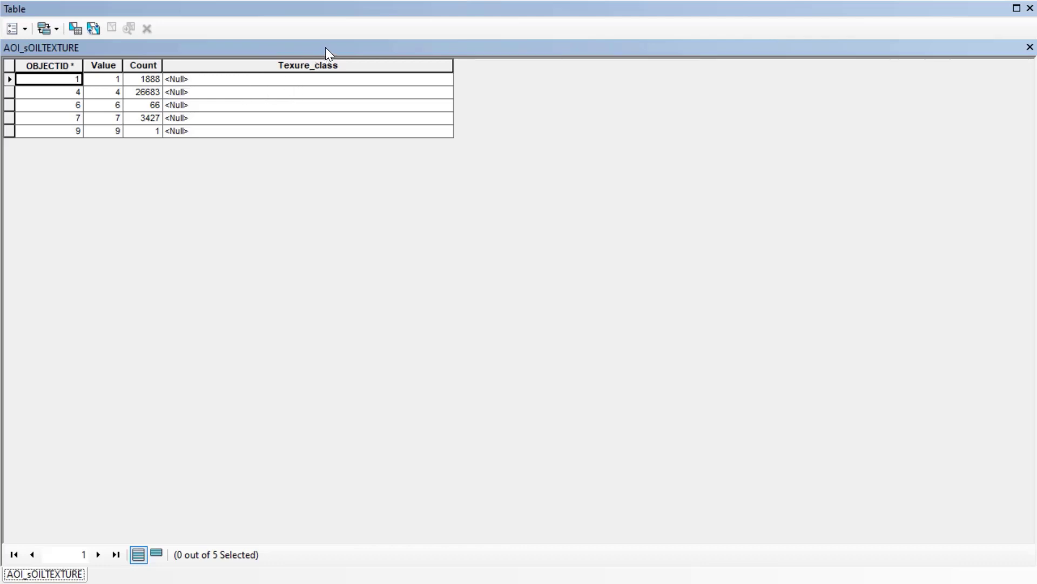
Step: Move the table clear of the Editor tools and start an edit session on VAT_AOI_sOILTEXTURE, continuing past the spatial reference warning
{"action": "left_click_drag", "start_coordinate": [461, 7], "coordinate": [829, 97]}
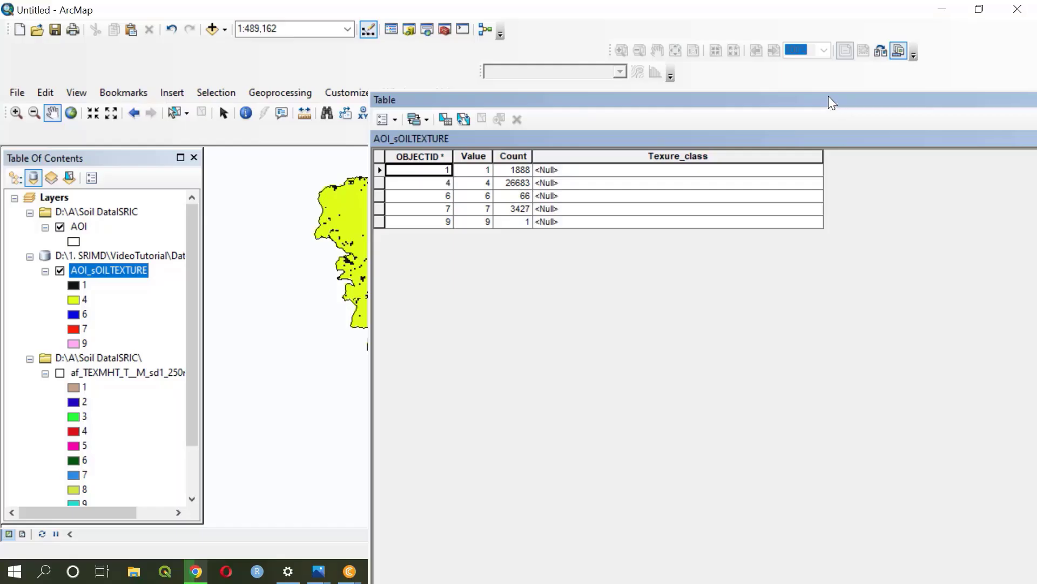
{"action": "left_click_drag", "start_coordinate": [764, 100], "coordinate": [729, 162]}
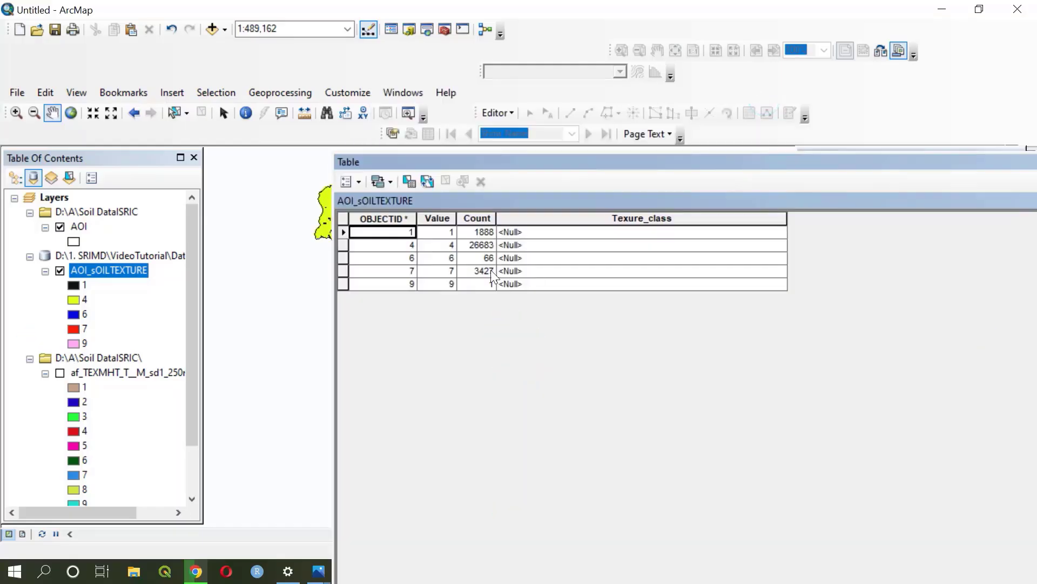
{"action": "left_click", "coordinate": [537, 239]}
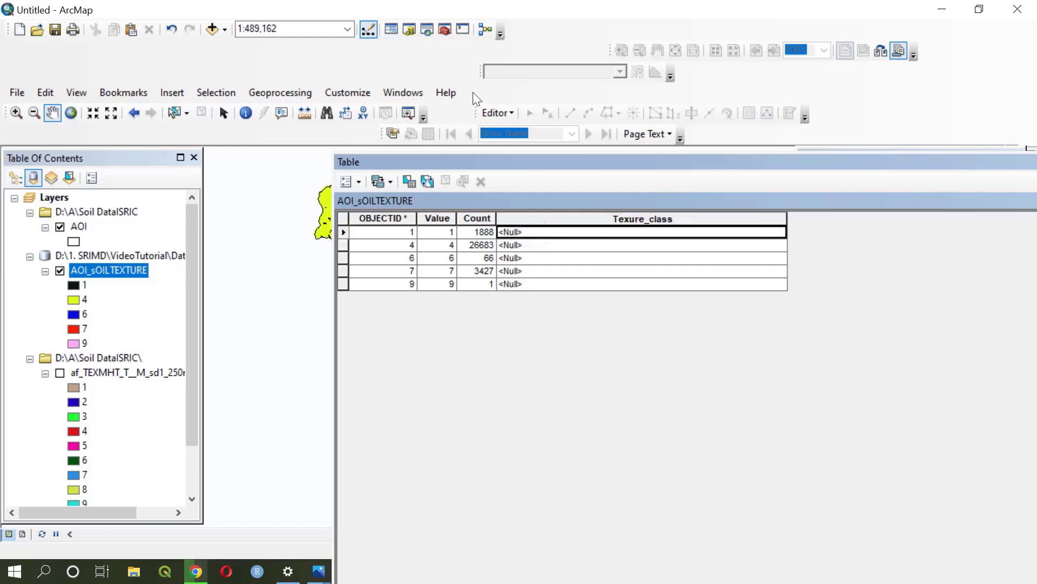
{"action": "left_click", "coordinate": [494, 113]}
{"action": "left_click", "coordinate": [555, 133]}
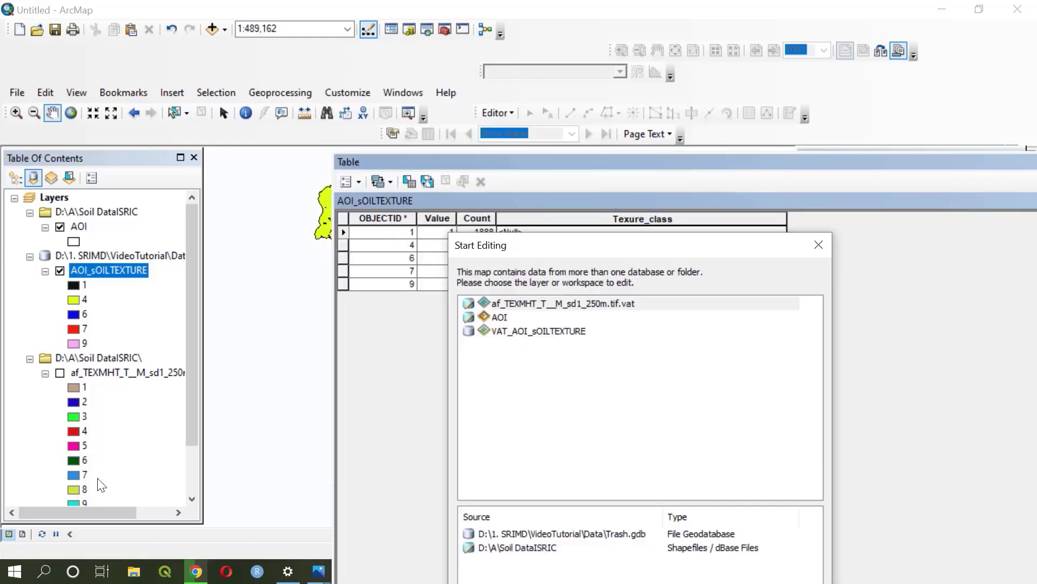
{"action": "left_click", "coordinate": [553, 332]}
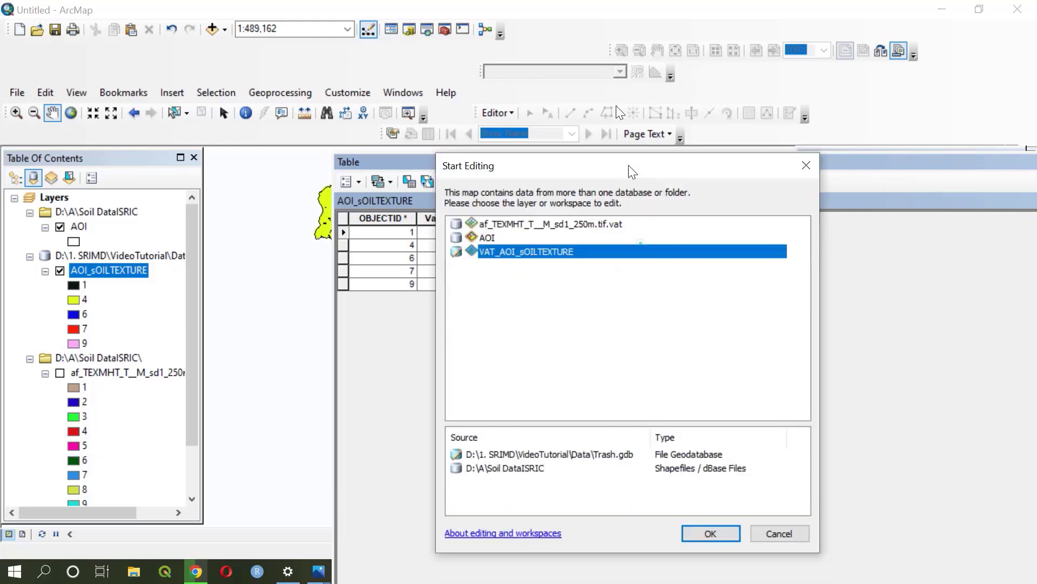
{"action": "left_click", "coordinate": [688, 408]}
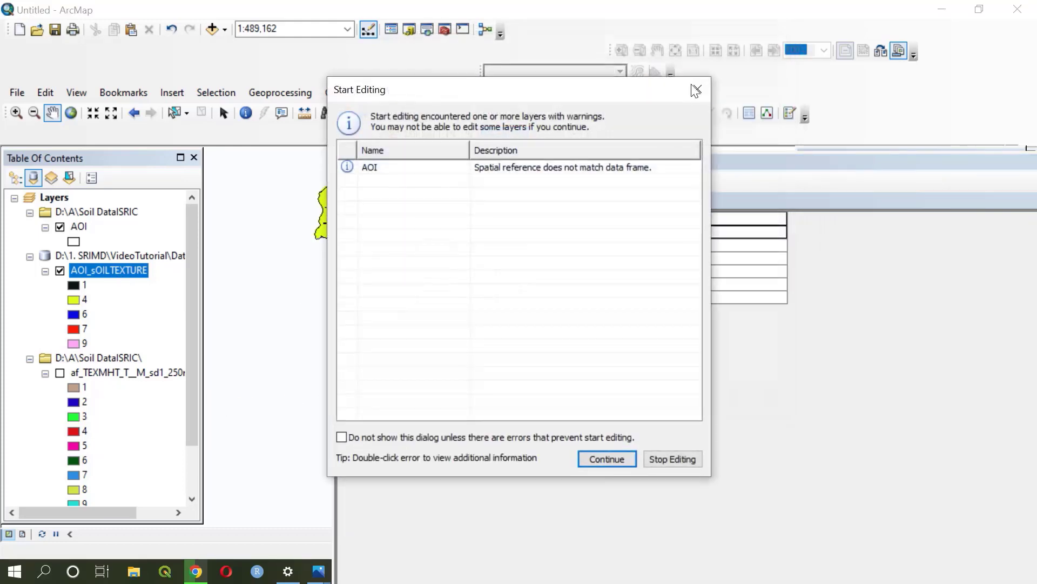
{"action": "left_click", "coordinate": [605, 459]}
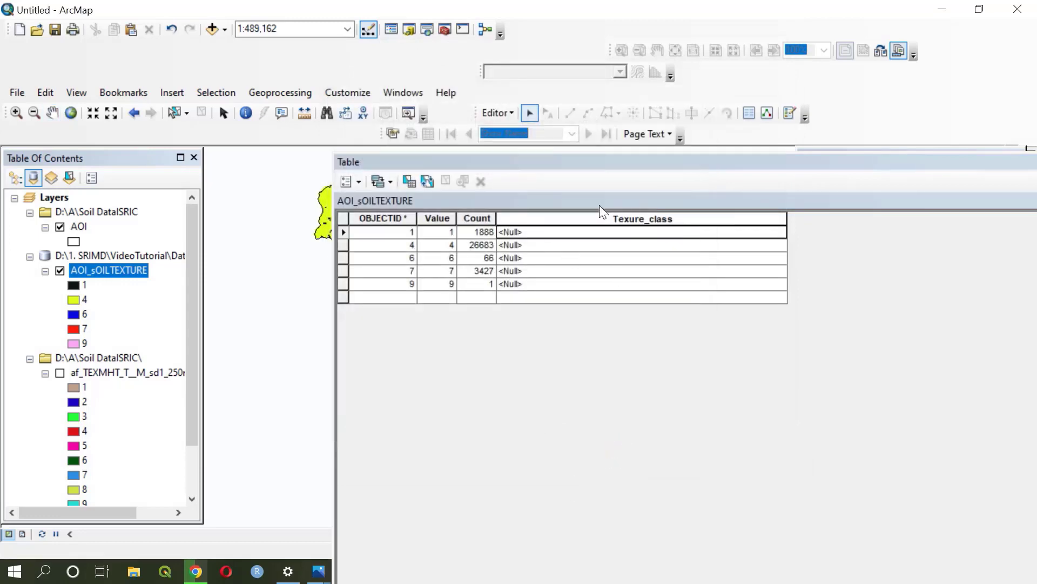
Step: Enter Clay as the Texure_class for value 1, and copy clay loam from the Word class list into the value 4 row
{"action": "left_click", "coordinate": [554, 236]}
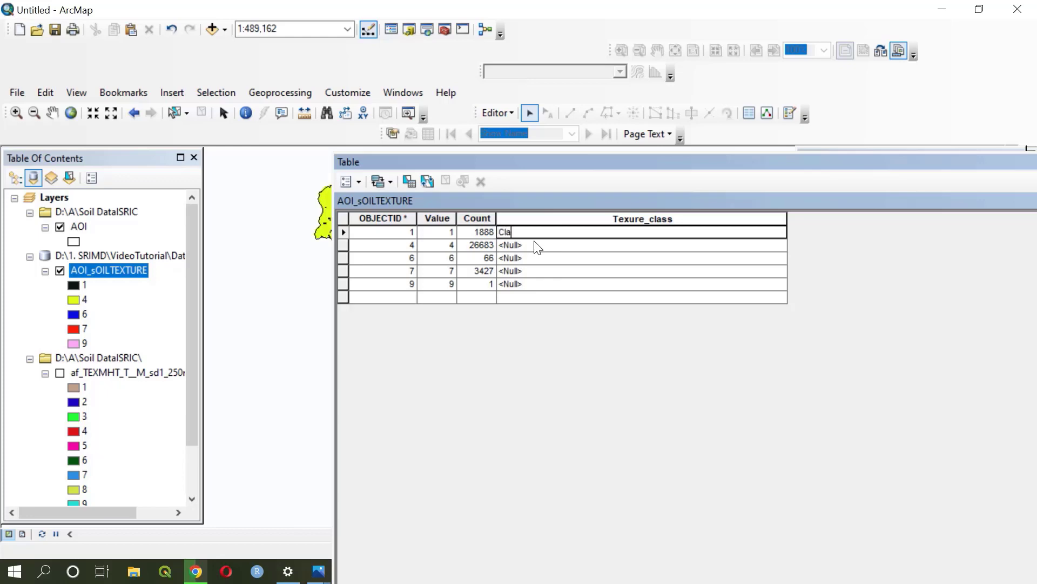
{"action": "key", "text": "alt+Tab"}
{"action": "left_click_drag", "start_coordinate": [268, 276], "coordinate": [337, 277]}
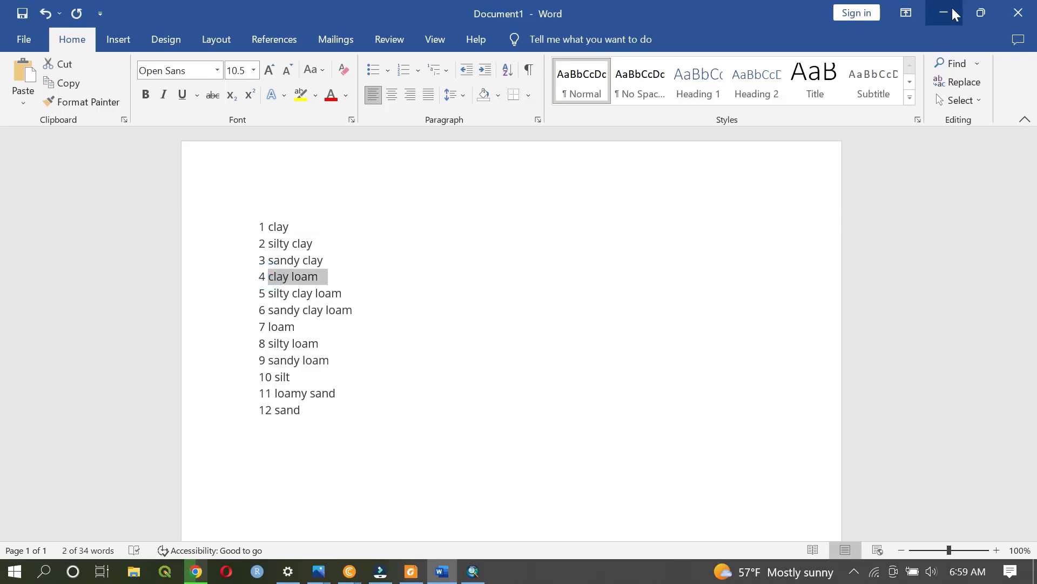
{"action": "key", "text": "ctrl+c"}
{"action": "key", "text": "alt+Tab"}
{"action": "left_click", "coordinate": [589, 137]}
{"action": "key", "text": "ctrl+v"}
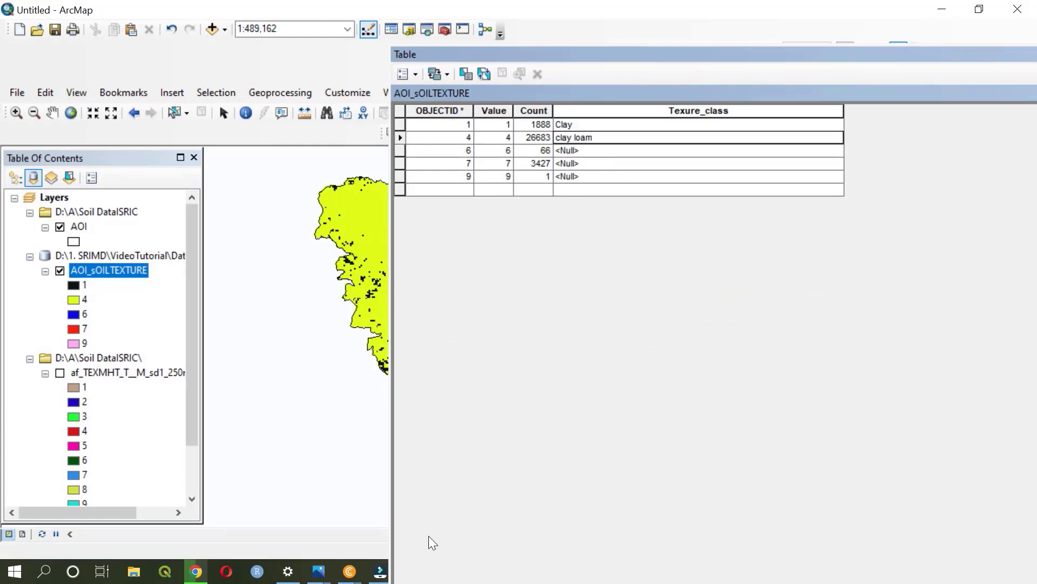
Step: Copy sandy clay loam from the Word class list into the Texure_class cell for value 6 in ArcMap
{"action": "key", "text": "alt+Tab"}
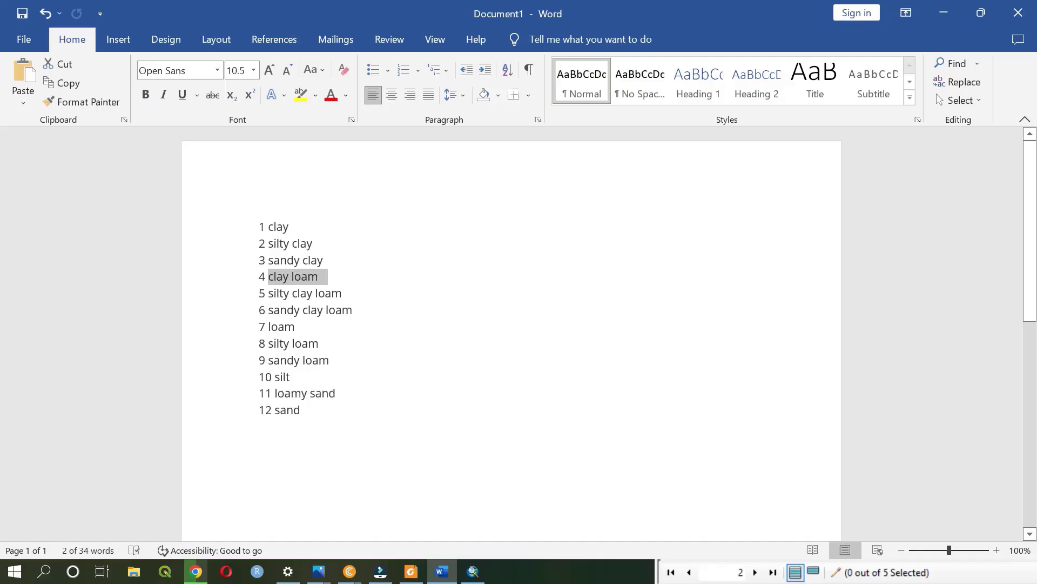
{"action": "mouse_move", "coordinate": [262, 310]}
{"action": "left_mouse_down"}
{"action": "mouse_move", "coordinate": [342, 293]}
{"action": "mouse_move", "coordinate": [269, 311]}
{"action": "left_mouse_up"}
{"action": "left_click", "coordinate": [352, 310]}
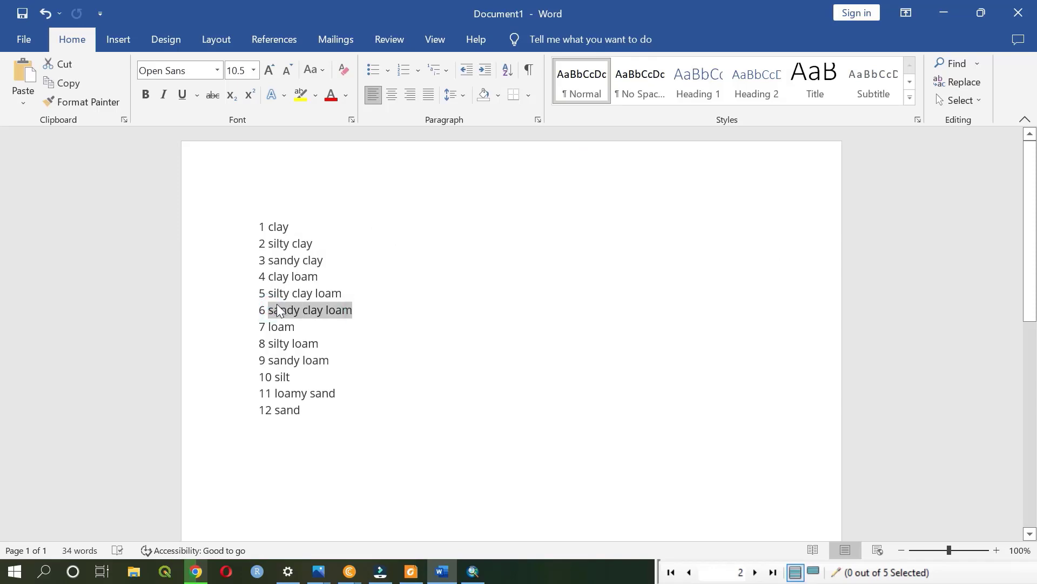
{"action": "left_click", "coordinate": [474, 573]}
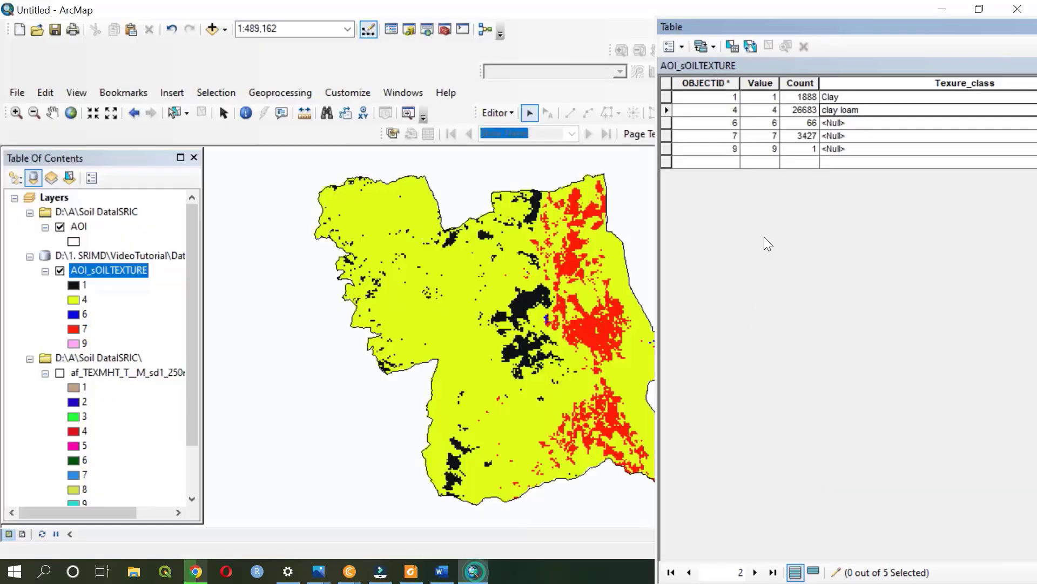
{"action": "left_click", "coordinate": [840, 123]}
{"action": "key", "text": "ctrl+v"}
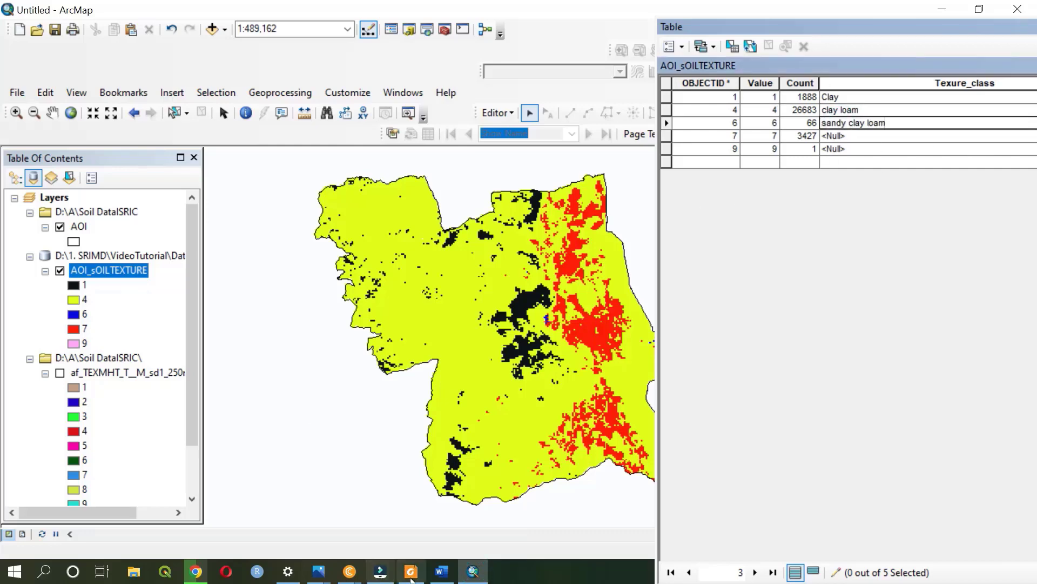
Step: Copy loam from the Word class list into the Texure_class cell for value 7 in ArcMap
{"action": "left_click", "coordinate": [442, 571]}
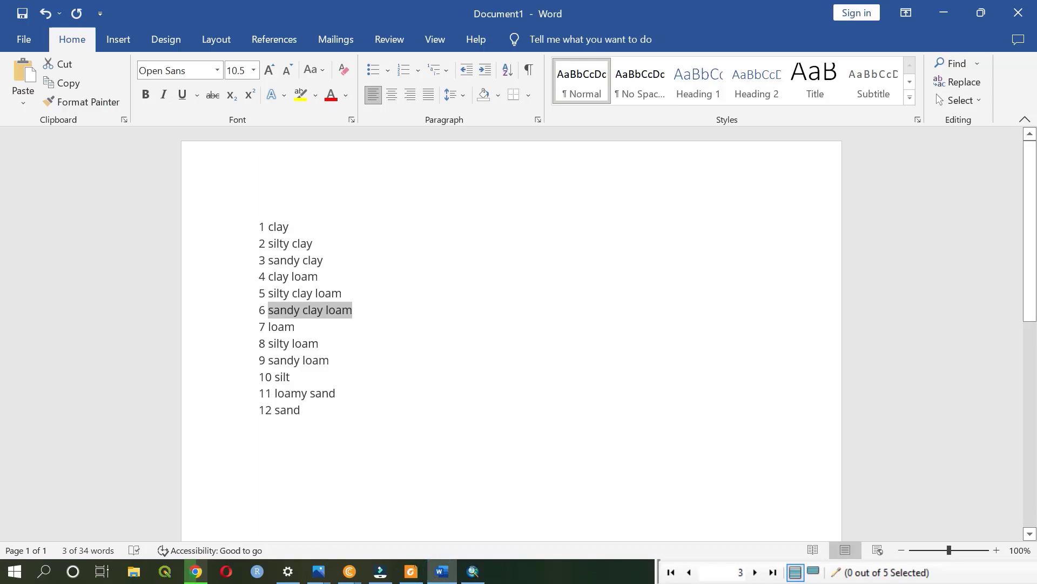
{"action": "double_click", "coordinate": [273, 327]}
{"action": "key", "text": "alt+Tab"}
{"action": "left_click", "coordinate": [854, 135]}
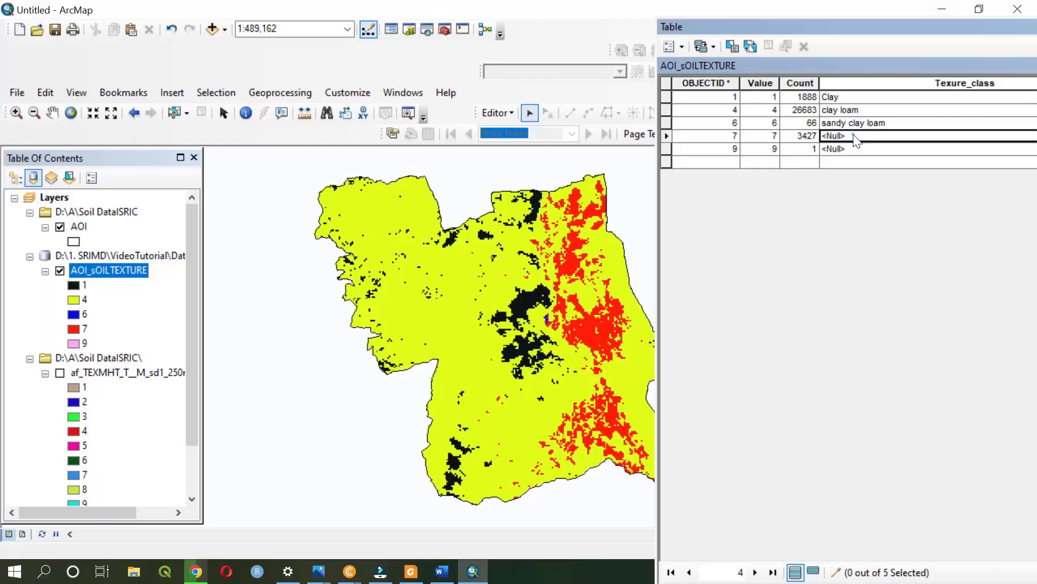
{"action": "left_click", "coordinate": [853, 134]}
{"action": "key", "text": "ctrl+v"}
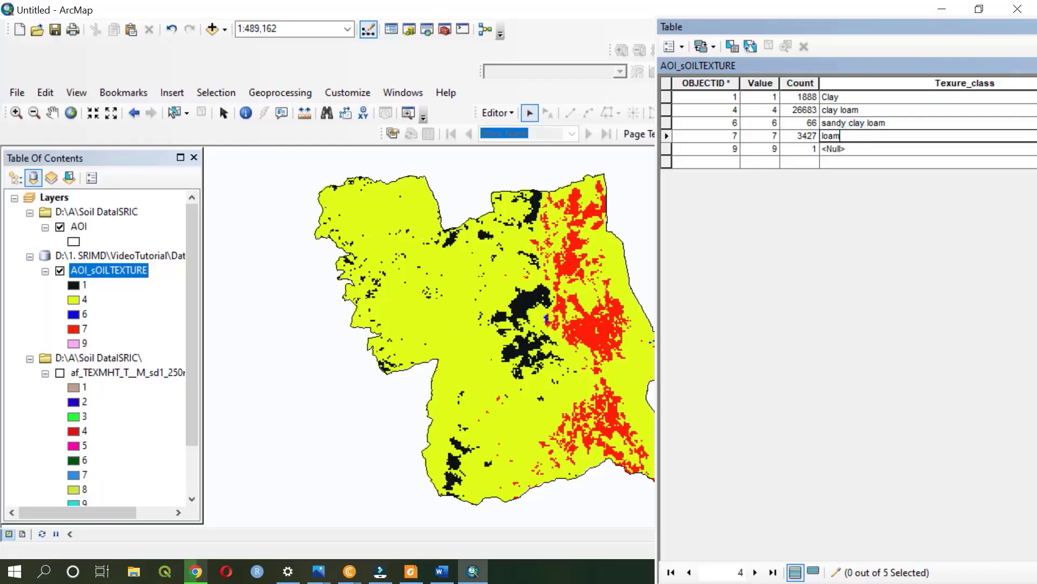
Step: Copy sandy loam from the Word class list into the Texure_class cell for value 9 in ArcMap
{"action": "left_click", "coordinate": [442, 571]}
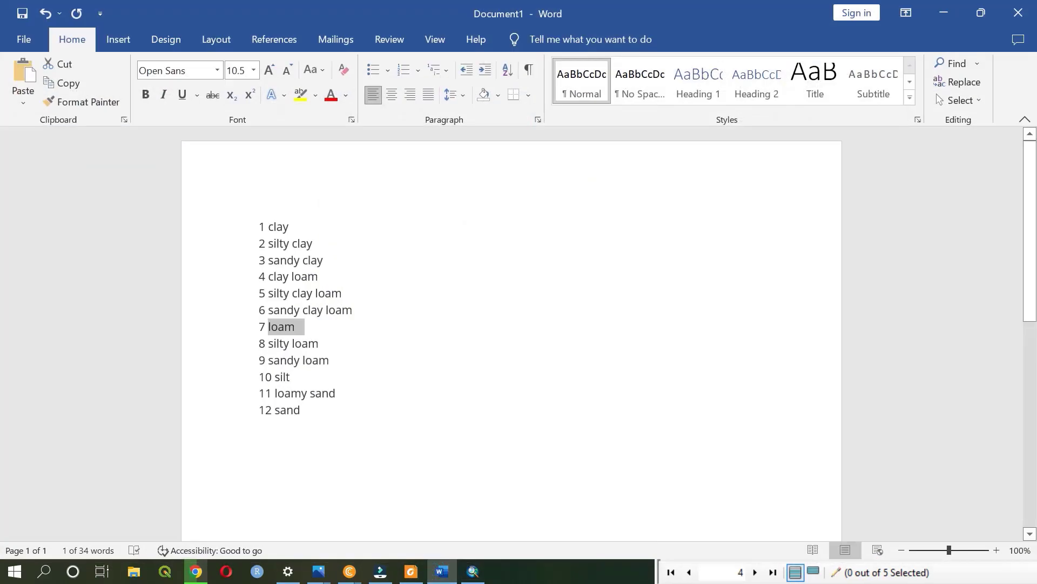
{"action": "left_click_drag", "start_coordinate": [268, 360], "coordinate": [329, 361]}
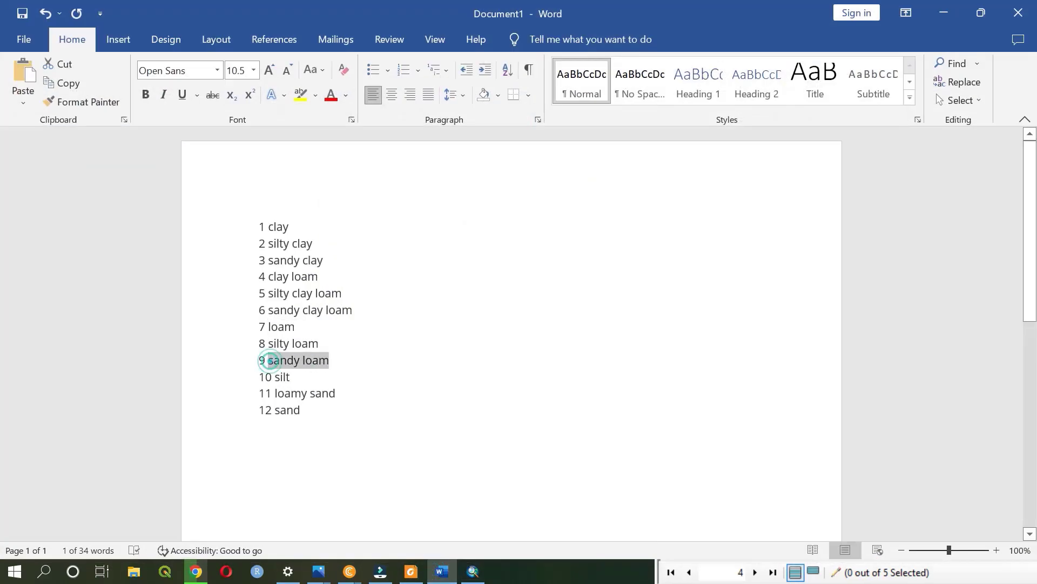
{"action": "left_click", "coordinate": [955, 12]}
{"action": "left_click", "coordinate": [880, 146]}
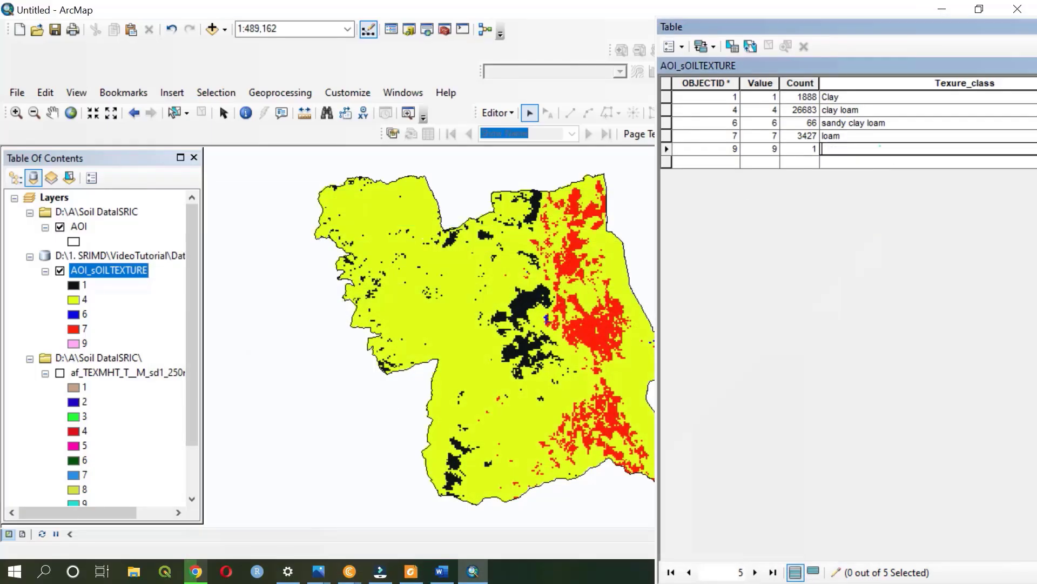
{"action": "key", "text": "ctrl+v"}
Step: Stop editing with the attribute edits saved, and close the attribute table
{"action": "left_click", "coordinate": [498, 110]}
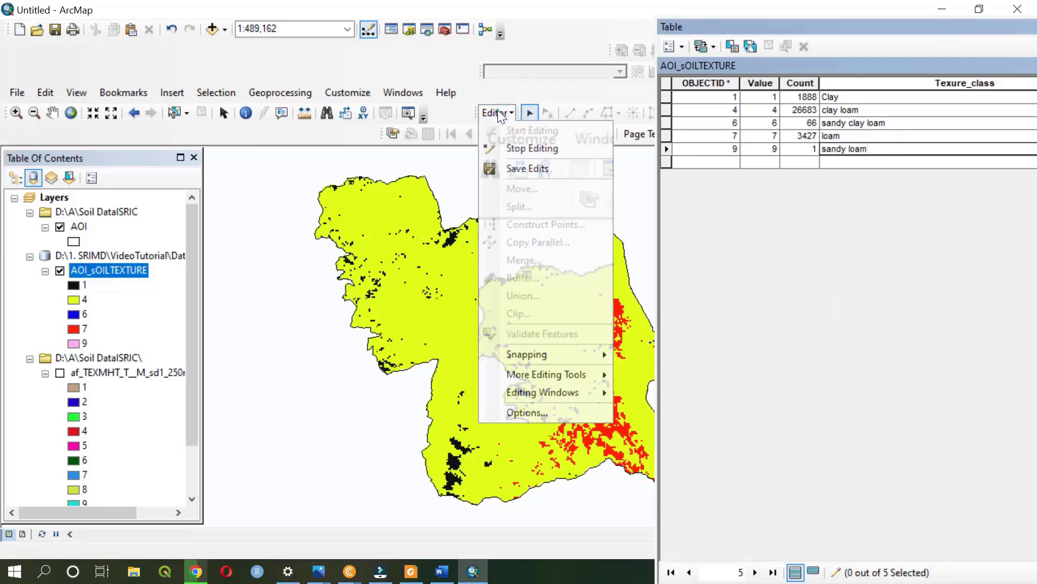
{"action": "left_click", "coordinate": [532, 149]}
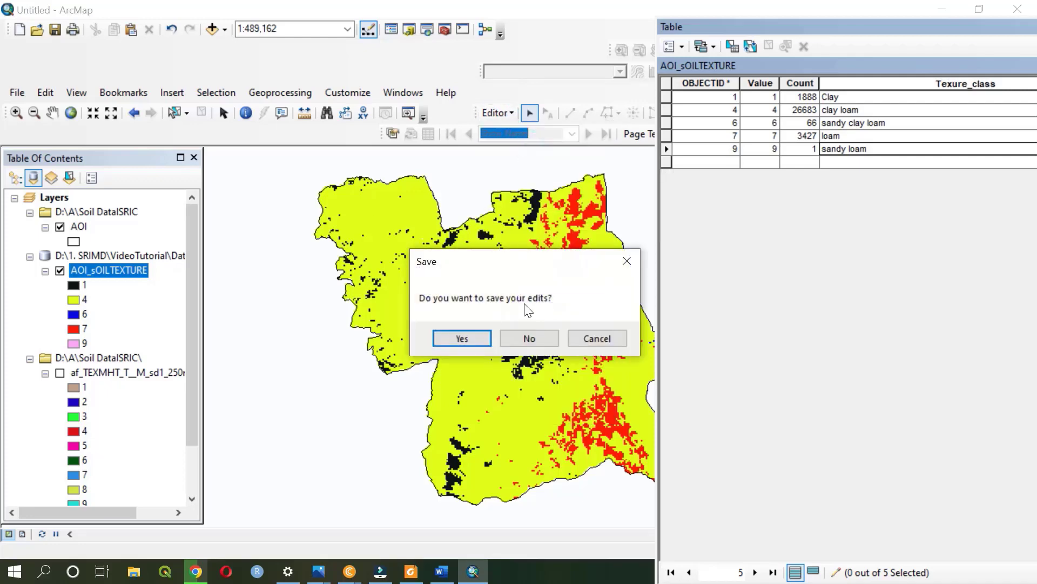
{"action": "left_click", "coordinate": [462, 338]}
{"action": "left_click_drag", "start_coordinate": [915, 26], "coordinate": [374, 108]}
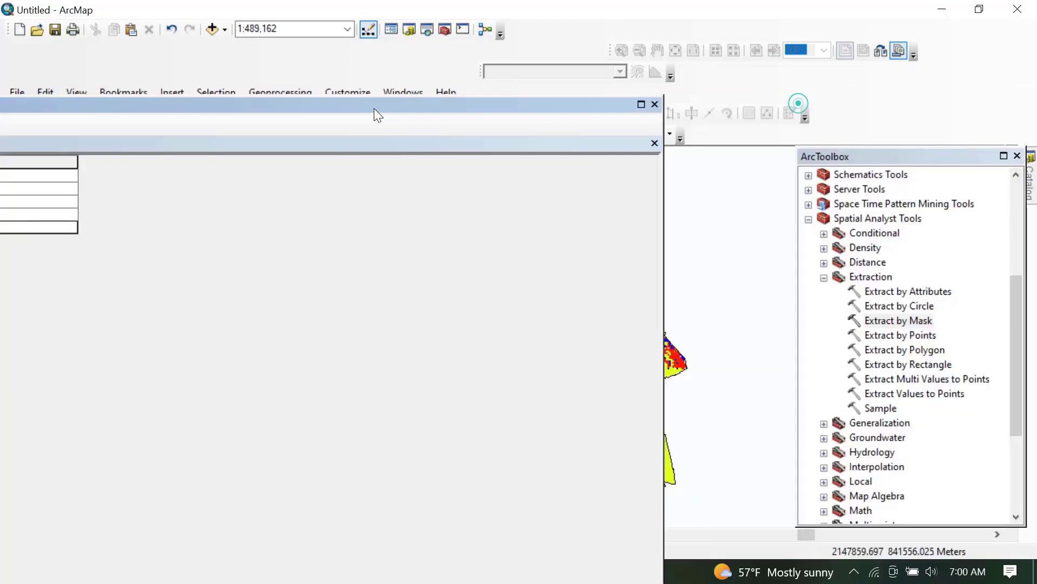
{"action": "left_click", "coordinate": [655, 105]}
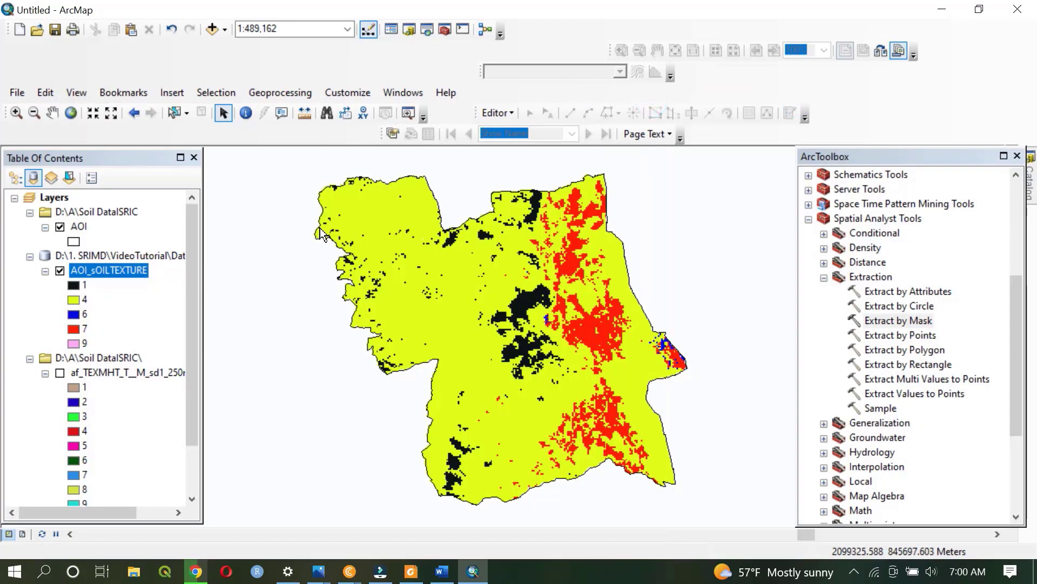
Step: Symbolize the AOI_sOILTEXTURE layer by unique values using Texure_class as the value field
{"action": "double_click", "coordinate": [100, 269]}
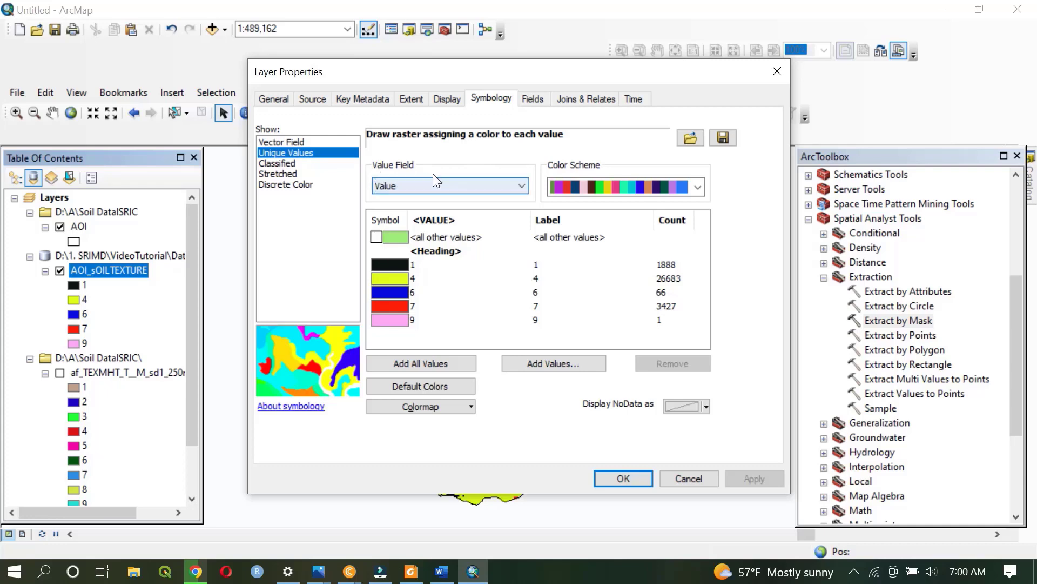
{"action": "left_click", "coordinate": [458, 187]}
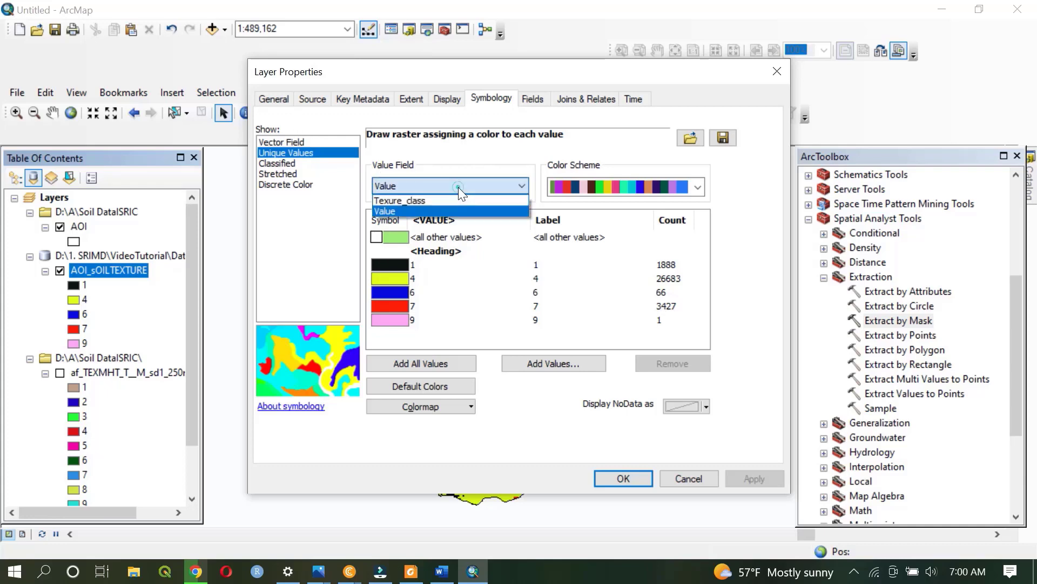
{"action": "left_click", "coordinate": [424, 201]}
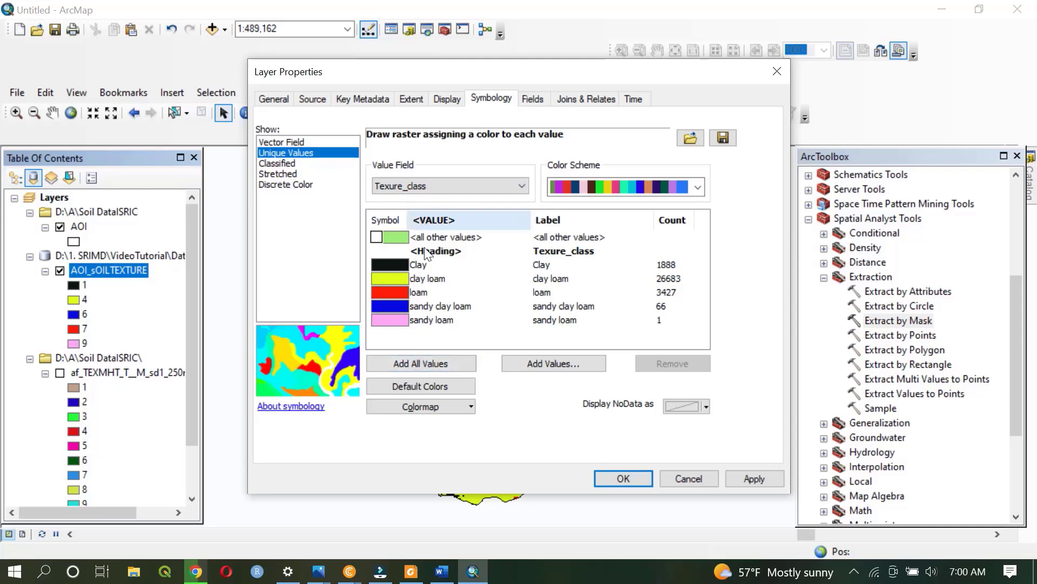
Step: Apply the continuous orange-brown, yellow, green and dark blue color ramp to the AOI_sOILTEXTURE texture classes and accept the layer properties
{"action": "scroll", "coordinate": [568, 184], "scroll_direction": "down", "scroll_amount": 5}
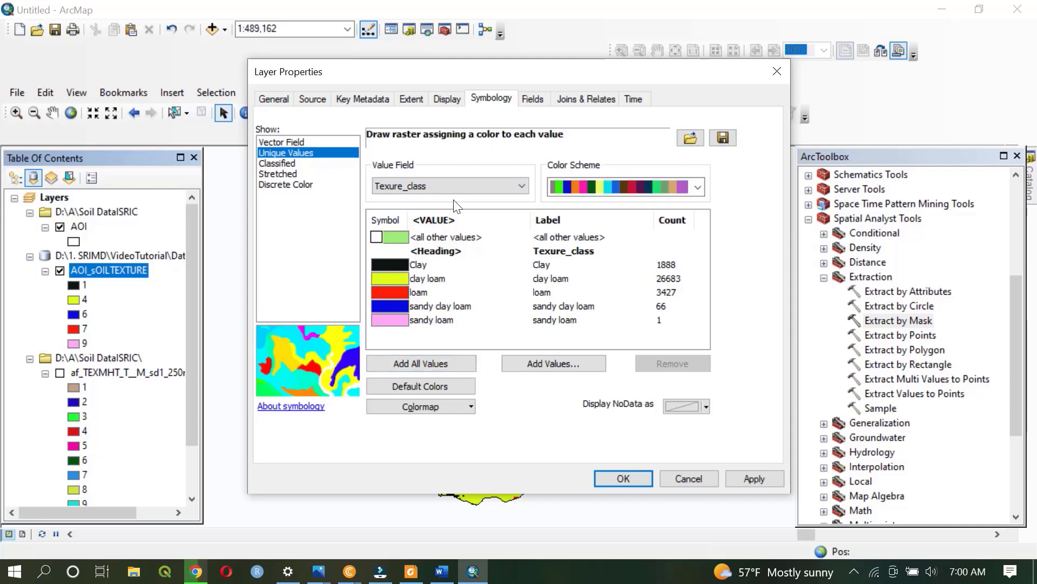
{"action": "scroll", "coordinate": [595, 189], "scroll_direction": "down", "scroll_amount": 3}
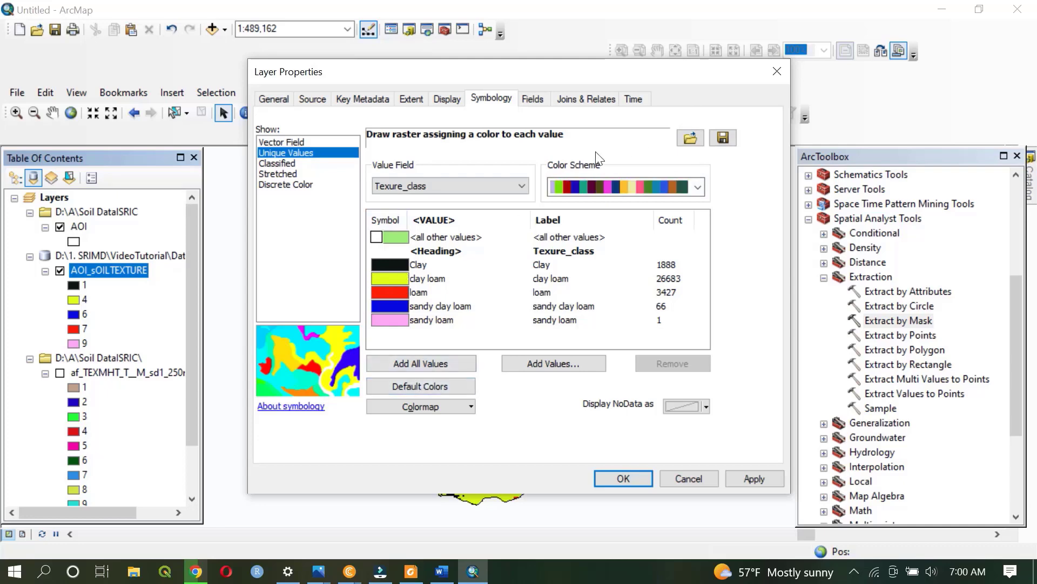
{"action": "left_click", "coordinate": [594, 189]}
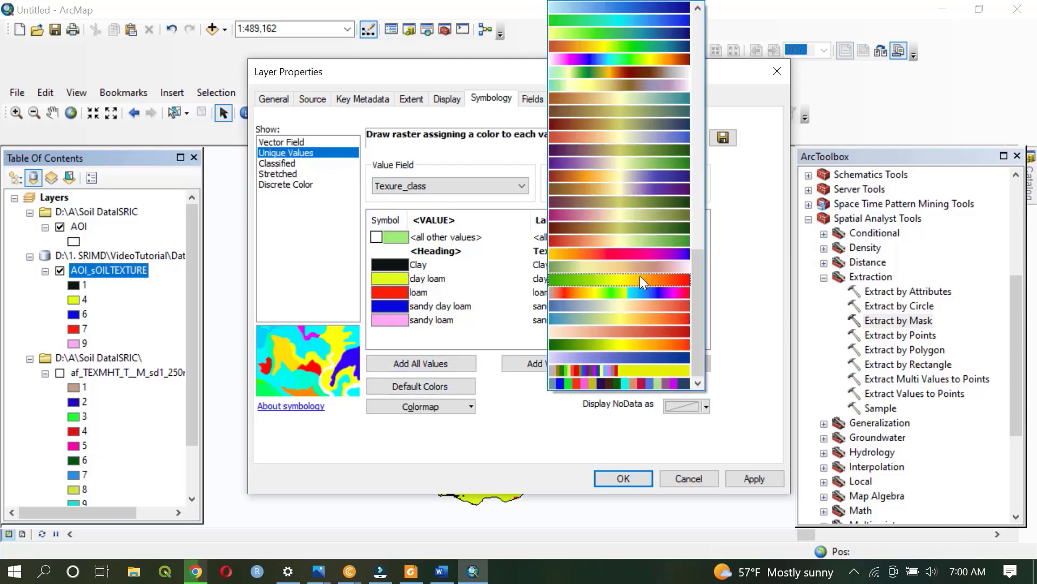
{"action": "scroll", "coordinate": [640, 275], "scroll_direction": "up", "scroll_amount": 5}
{"action": "scroll", "coordinate": [667, 167], "scroll_direction": "up", "scroll_amount": 5}
{"action": "scroll", "coordinate": [666, 166], "scroll_direction": "down", "scroll_amount": 5}
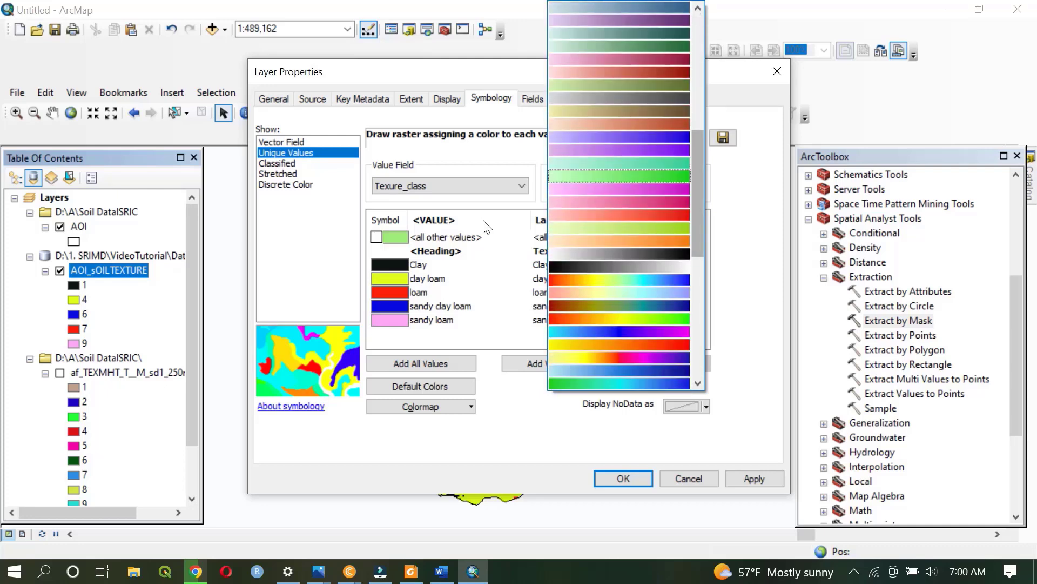
{"action": "scroll", "coordinate": [595, 226], "scroll_direction": "down", "scroll_amount": 5}
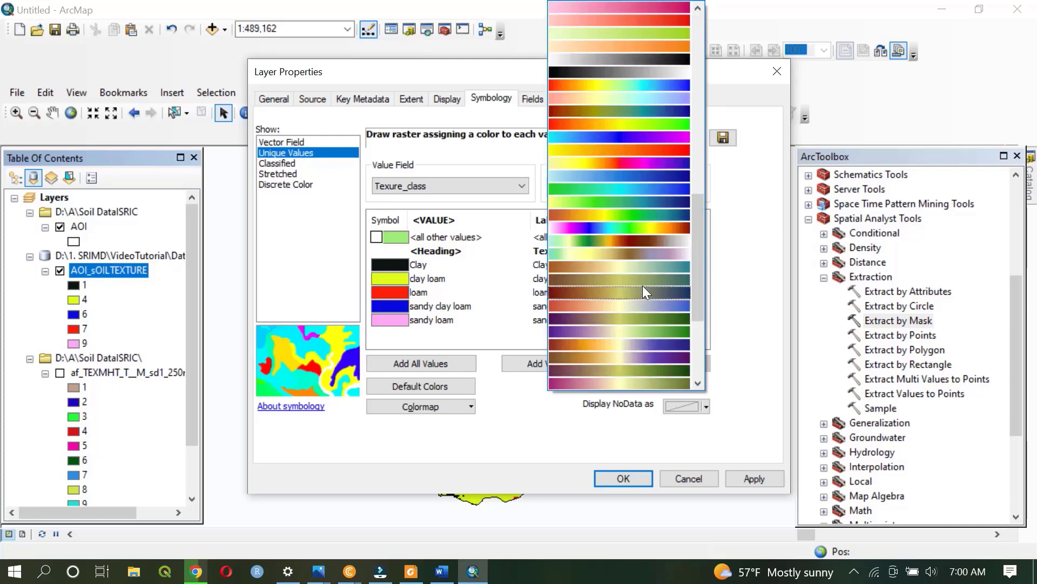
{"action": "scroll", "coordinate": [637, 287], "scroll_direction": "up", "scroll_amount": 10}
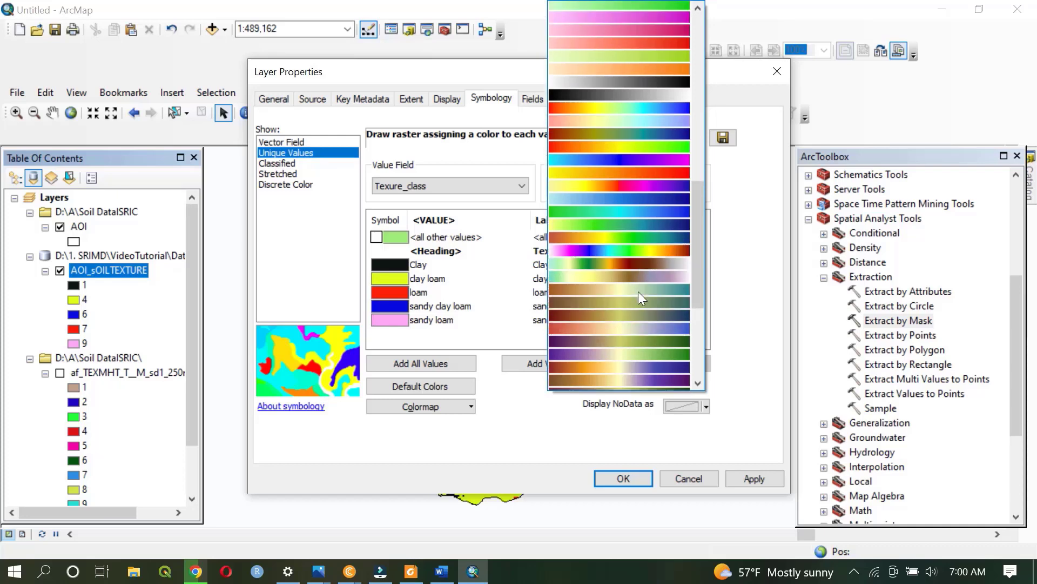
{"action": "scroll", "coordinate": [638, 287], "scroll_direction": "down", "scroll_amount": 3}
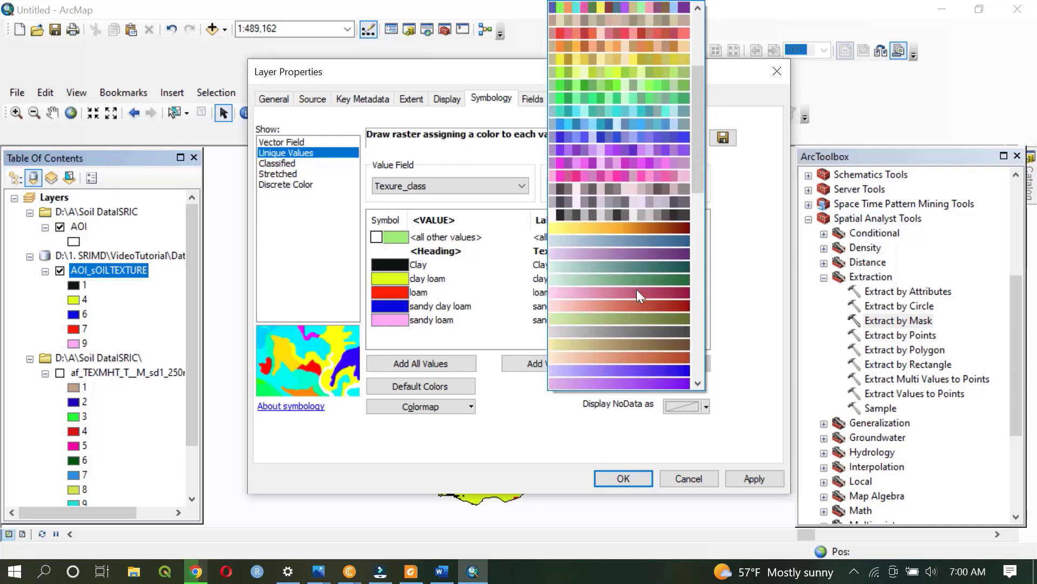
{"action": "left_click", "coordinate": [637, 290]}
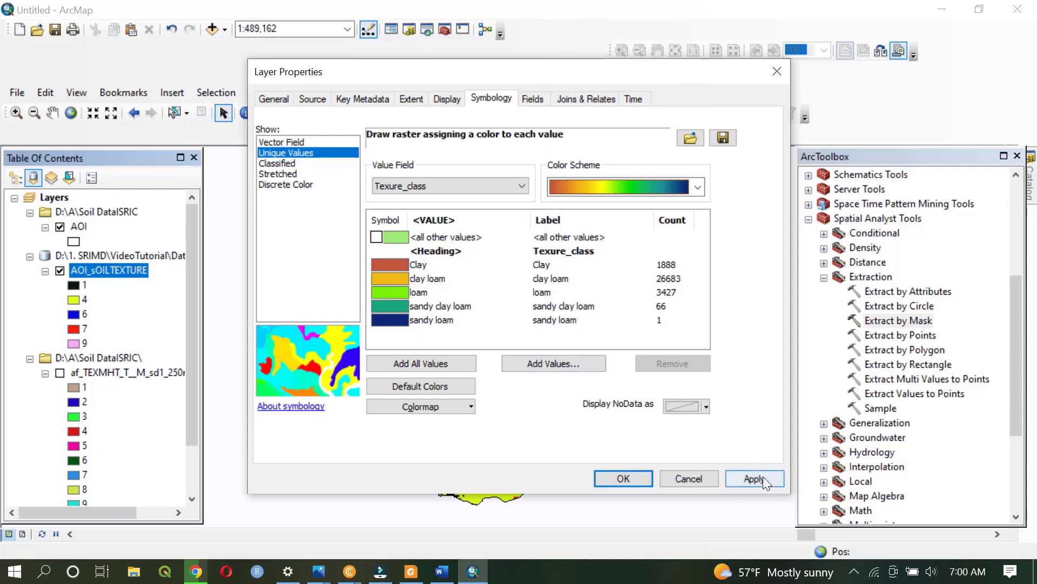
{"action": "left_click", "coordinate": [623, 479]}
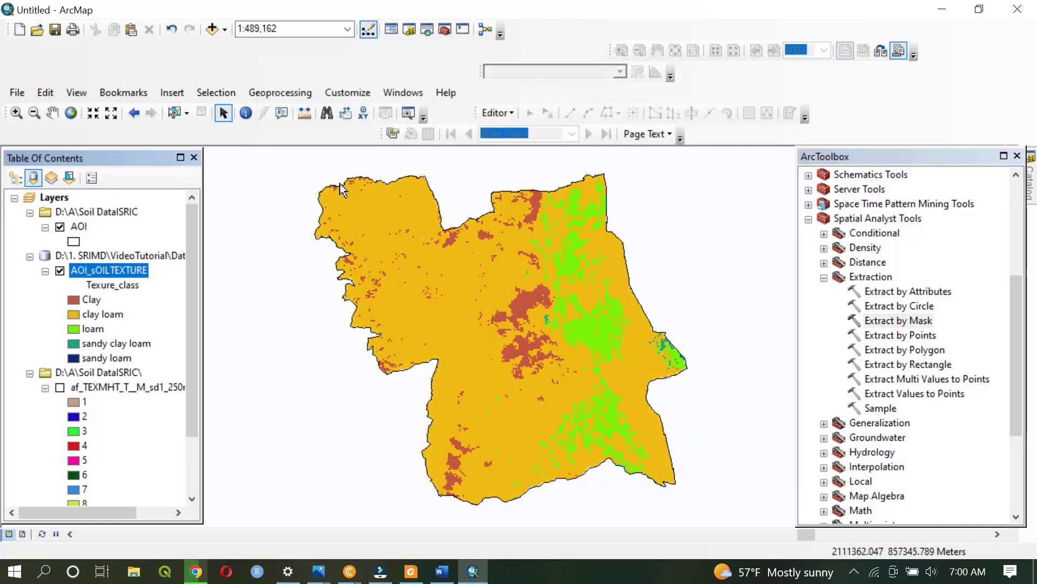